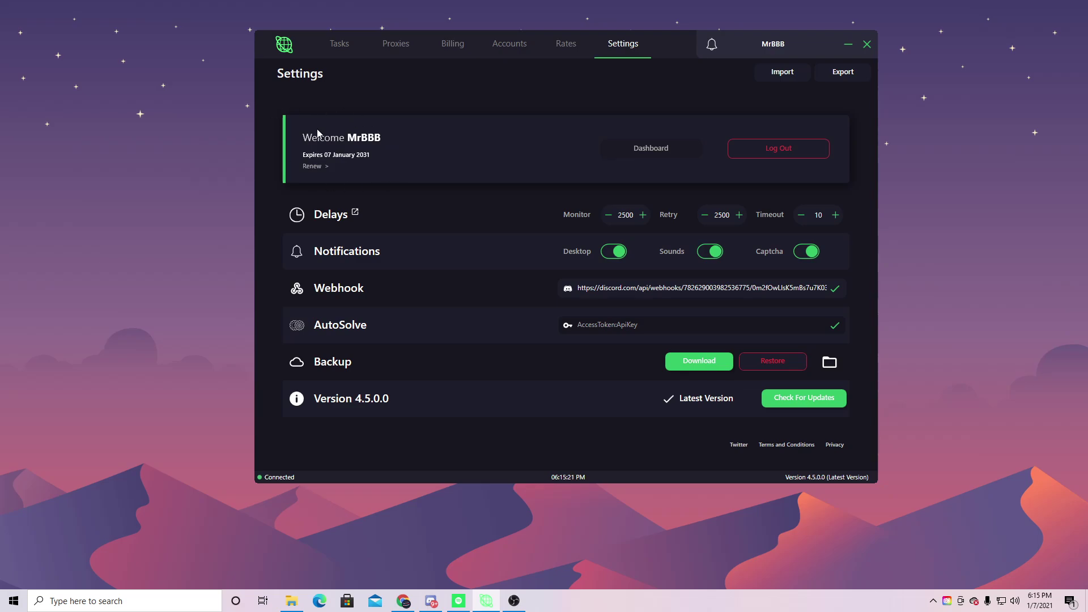
- Pop out the delays controls as a separate window beside the main window and set the Monitor and Retry delays to 3000
{"action": "left_click", "coordinate": [354, 213]}
{"action": "left_click_drag", "start_coordinate": [120, 37], "coordinate": [126, 74]}
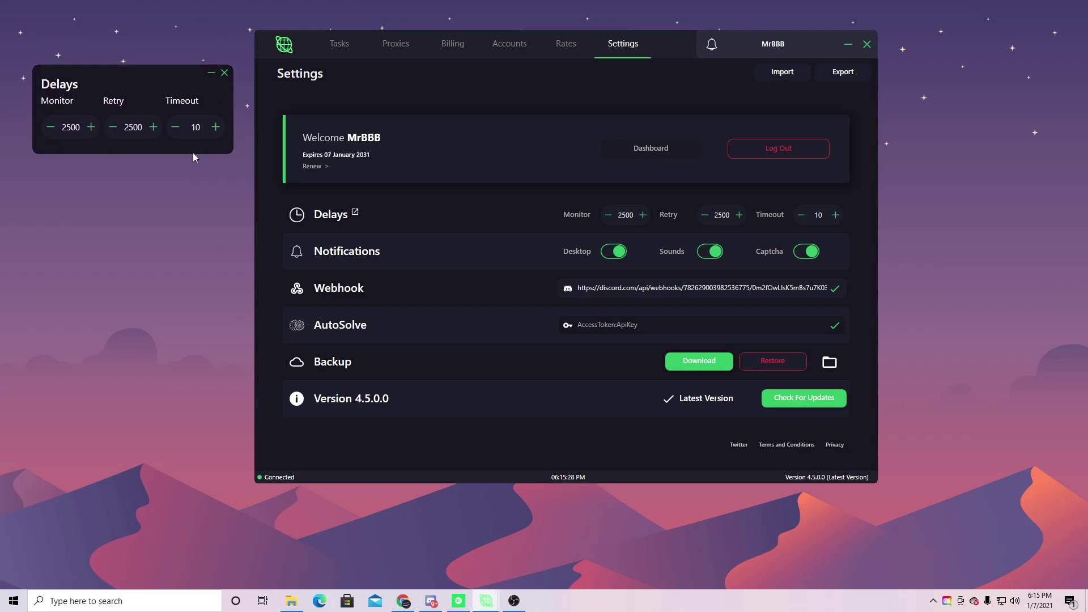
{"action": "left_click", "coordinate": [338, 46]}
{"action": "double_click", "coordinate": [71, 127]}
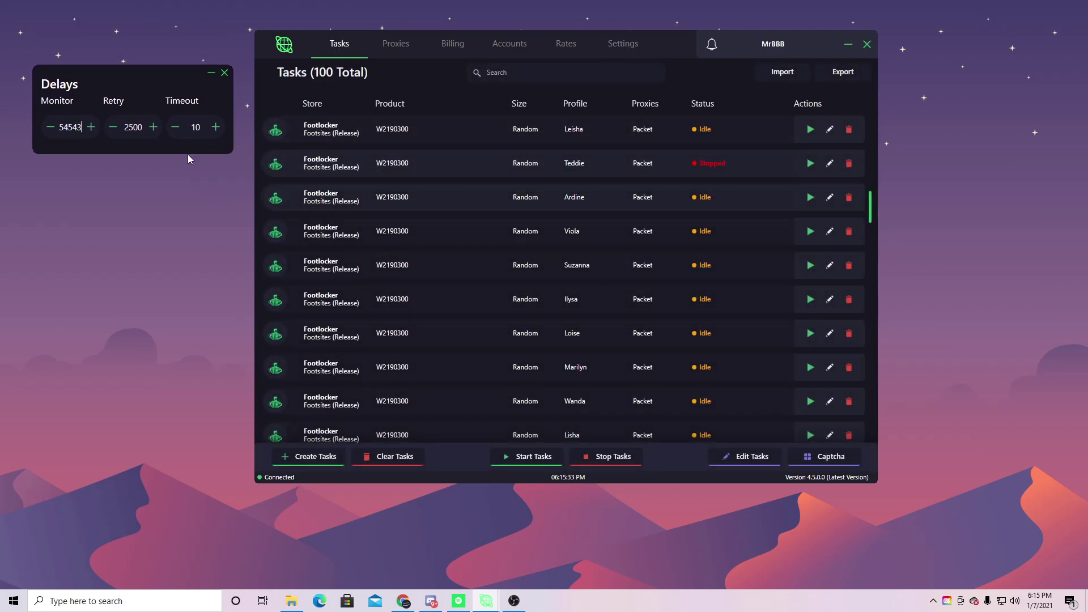
{"action": "type", "text": "54543"}
{"action": "double_click", "coordinate": [134, 127]}
{"action": "type", "text": "3000"}
- Review the Discord webhook and AutoSolve fields in the settings and check for a newer version
{"action": "left_click", "coordinate": [626, 48]}
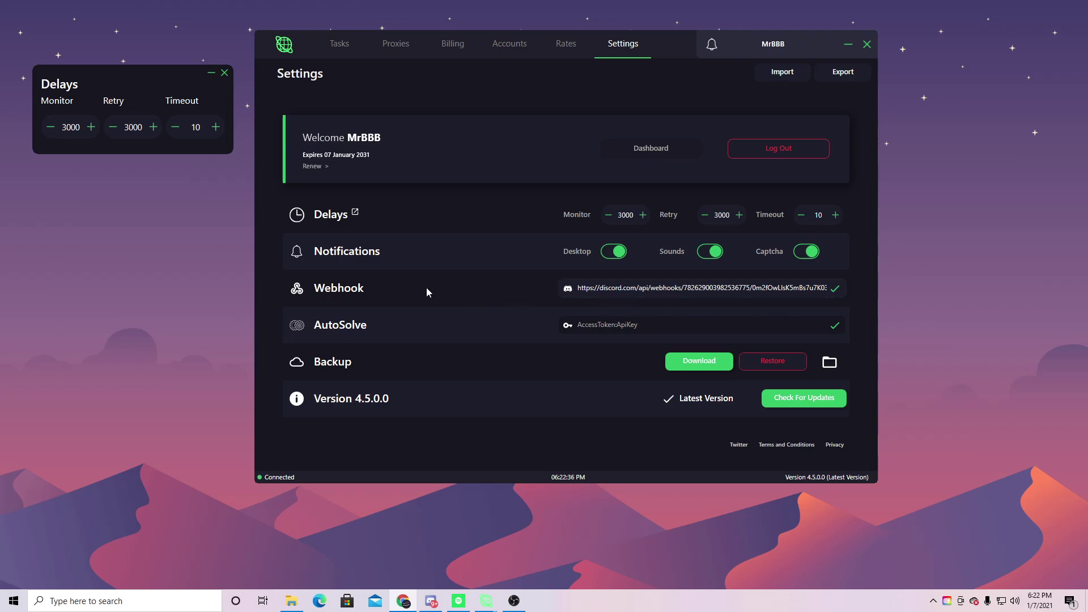
{"action": "left_click", "coordinate": [653, 288]}
{"action": "left_click", "coordinate": [566, 332]}
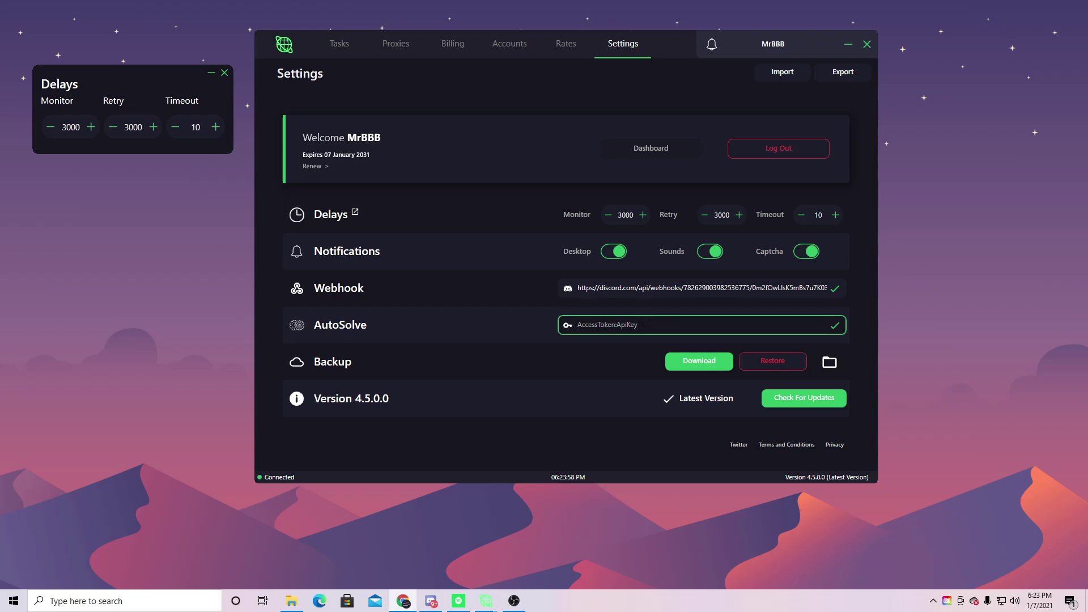
{"action": "left_click", "coordinate": [501, 360]}
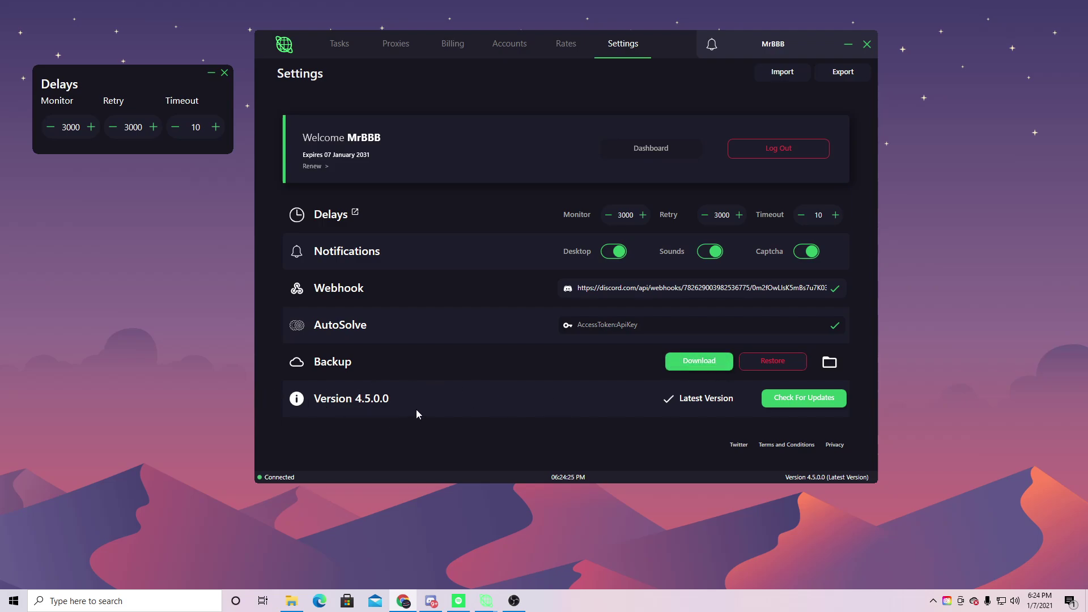
{"action": "left_click", "coordinate": [824, 399]}
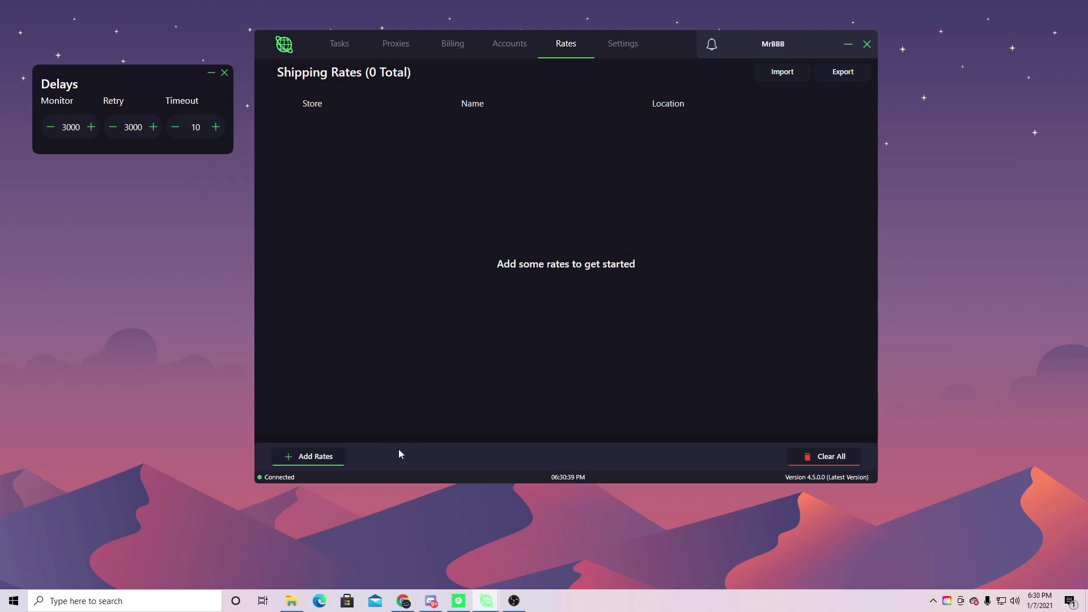
- Add a Flat Rate shipping rate for A-ma-maniere with US Test Profile, fetched from the ultraboost-4d product link
{"action": "left_click", "coordinate": [322, 456]}
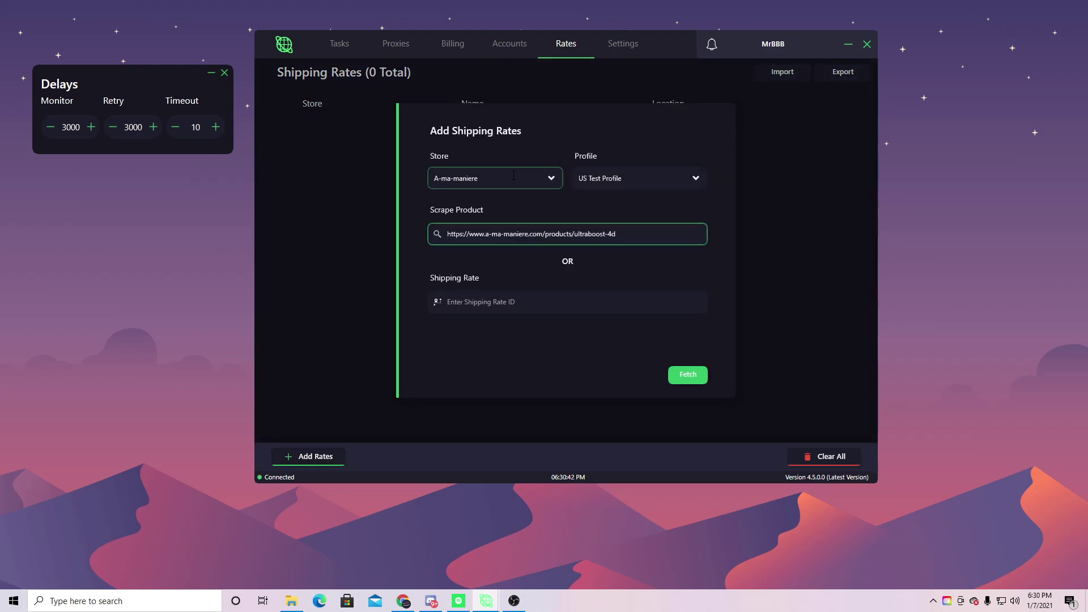
{"action": "left_click", "coordinate": [537, 178]}
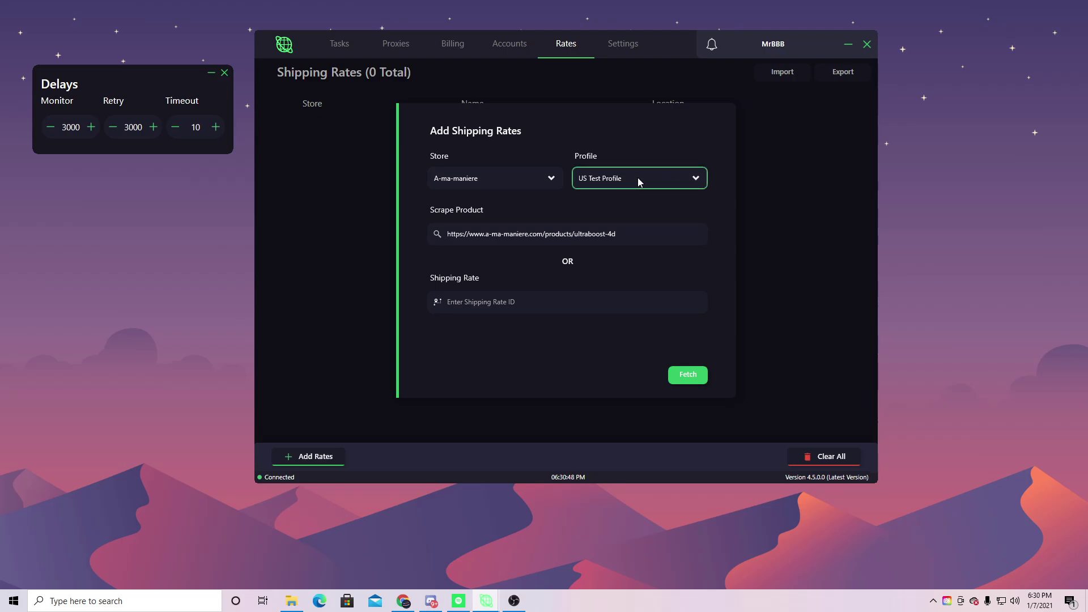
{"action": "left_click", "coordinate": [630, 232]}
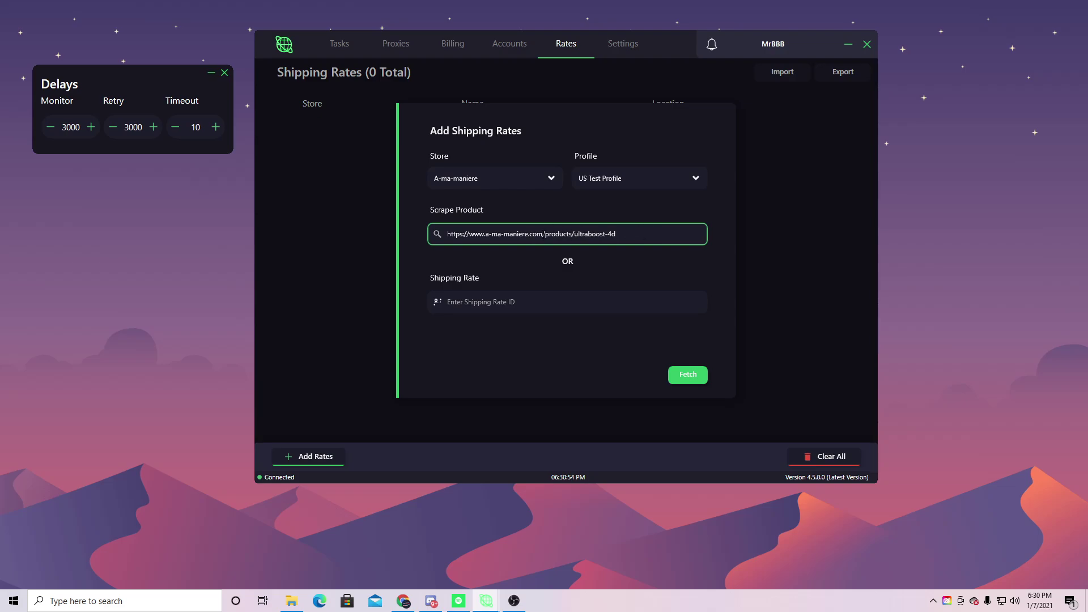
{"action": "left_click", "coordinate": [696, 378]}
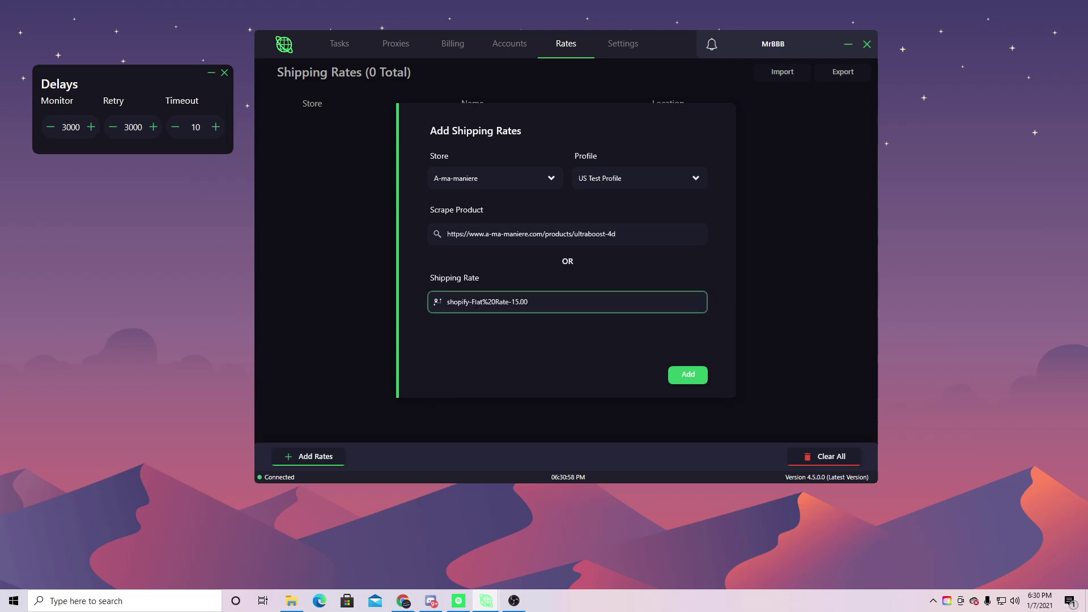
{"action": "left_click_drag", "start_coordinate": [531, 302], "coordinate": [426, 324]}
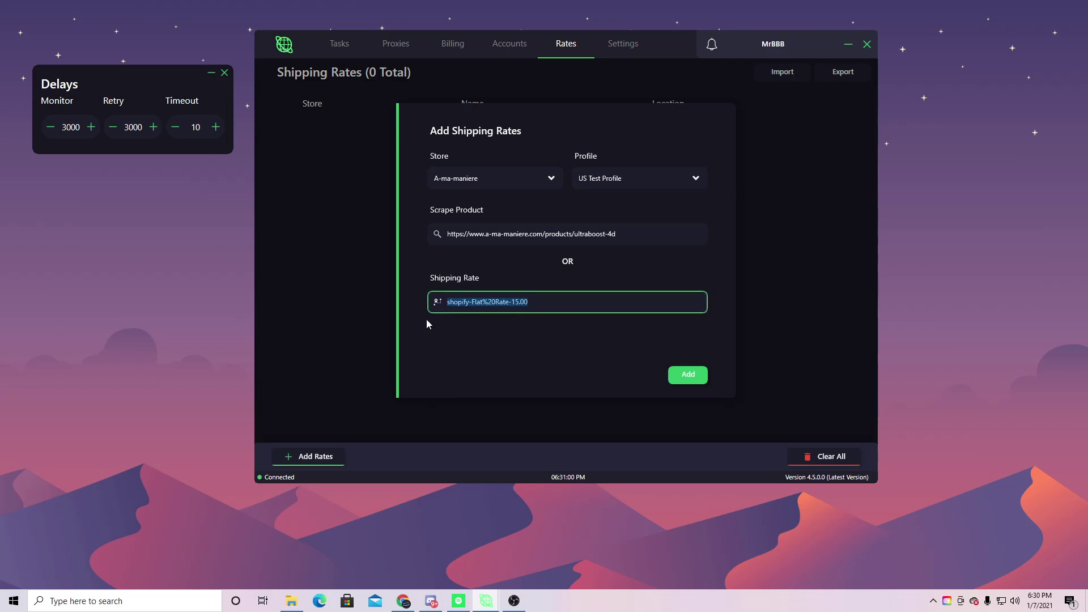
{"action": "key", "text": "Return"}
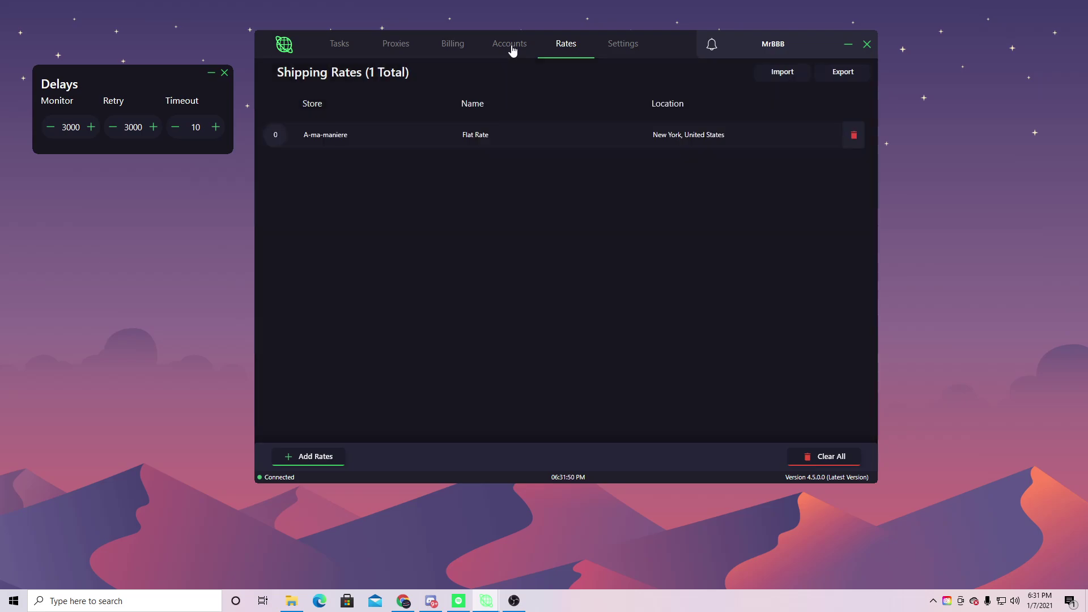
- Enter a test account's e-mail and password plus a few filler lines in the Add Accounts form for APB Store
{"action": "left_click", "coordinate": [512, 45]}
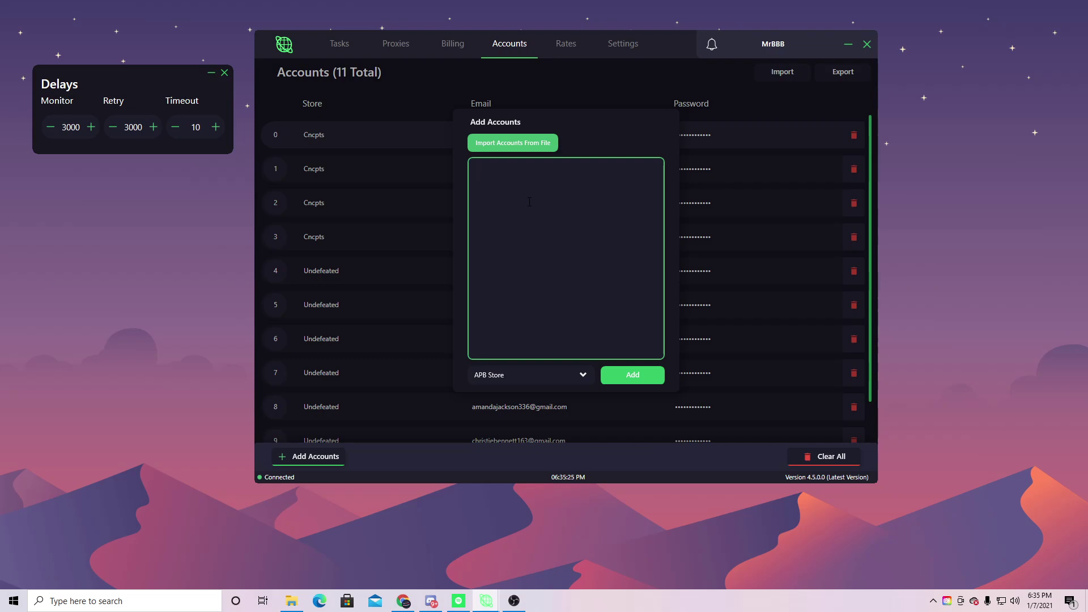
{"action": "type", "text": "test@gmail.com:password"}
{"action": "key", "text": "Return"}
{"action": "type", "text": "fdssdfwsdf  "}
{"action": "type", "text": "fdsfds"}
{"action": "key", "text": "Return"}
{"action": "key", "text": "Return"}
{"action": "type", "text": "sdfsfsdfsdf"}
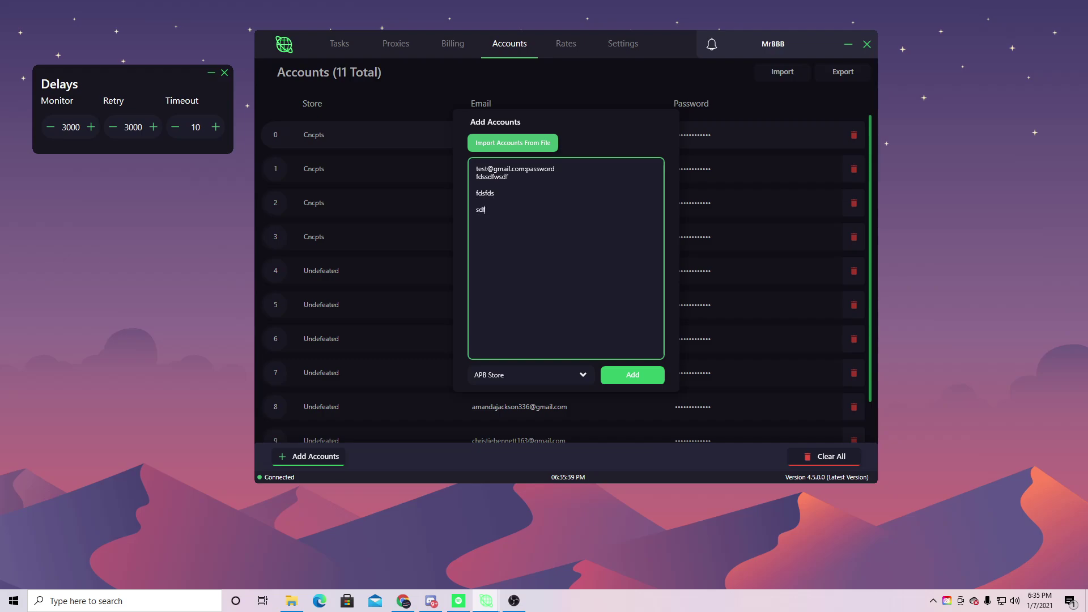
{"action": "left_click", "coordinate": [485, 178]}
{"action": "type", "text": "df"}
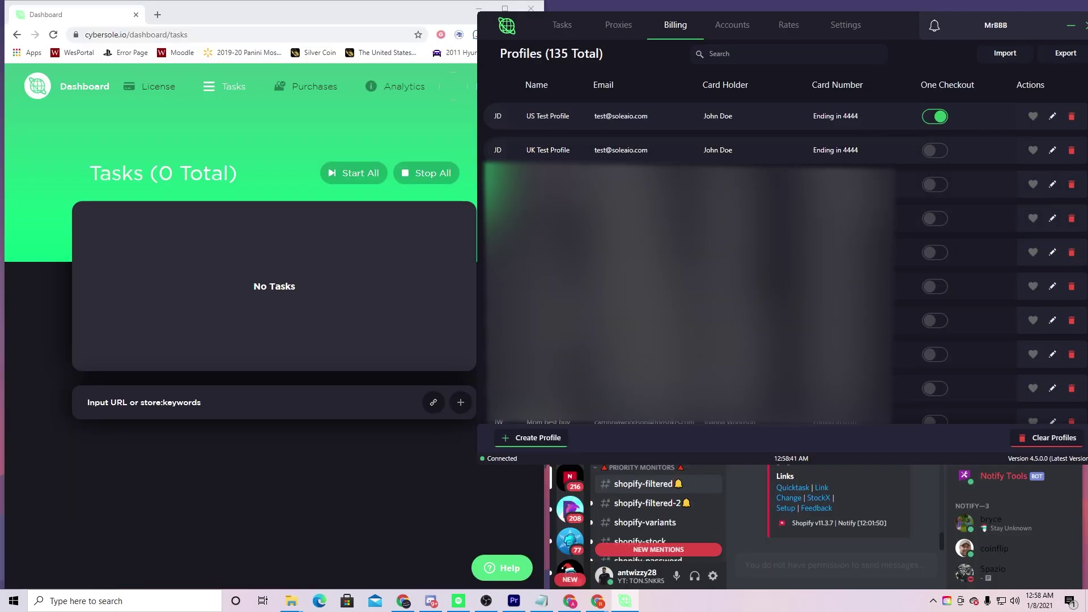
- Mark US Test Profile and UK Test Profile as favourite billing profiles
{"action": "left_click", "coordinate": [1032, 150]}
{"action": "left_click", "coordinate": [563, 25]}
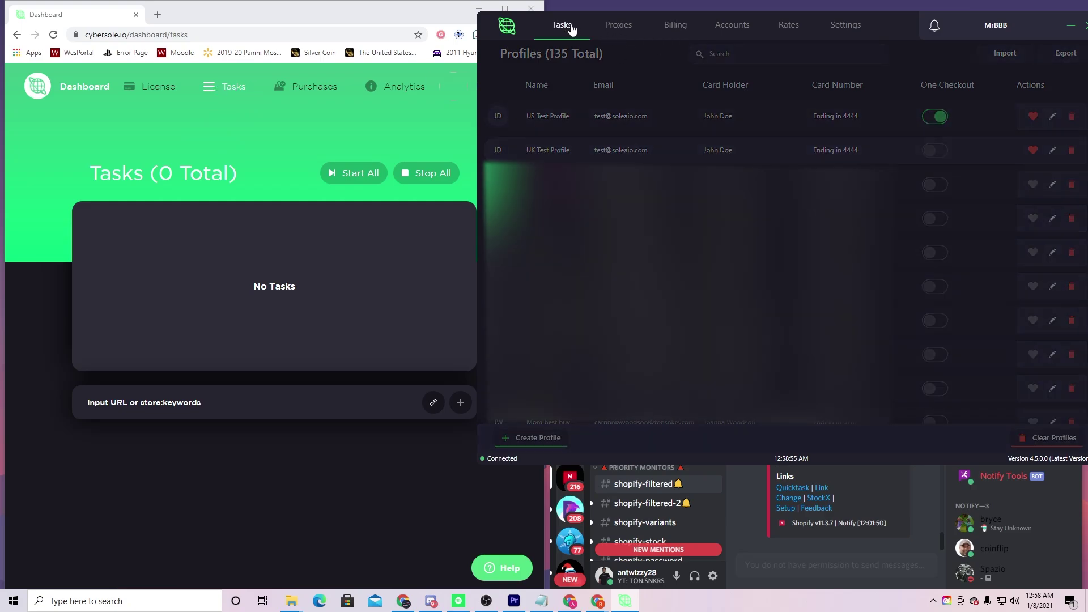
{"action": "left_click", "coordinate": [669, 25]}
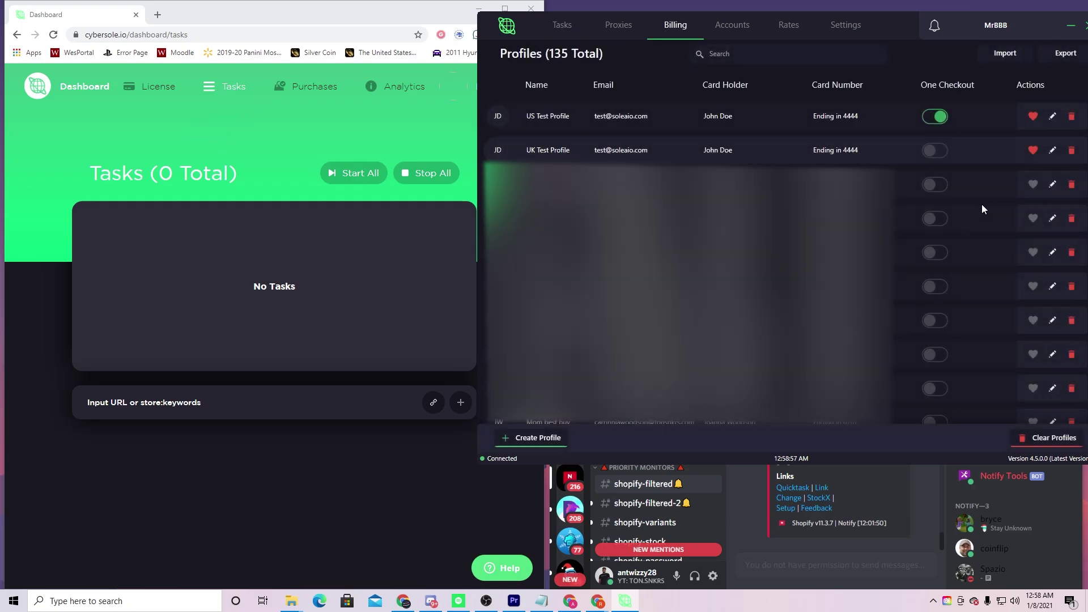
- Launch the Quicktask link for the bape.com ABC NEON CAMO CASE & MASK from Discord's shopify-filtered channel
{"action": "left_click", "coordinate": [565, 25]}
{"action": "left_click", "coordinate": [884, 487]}
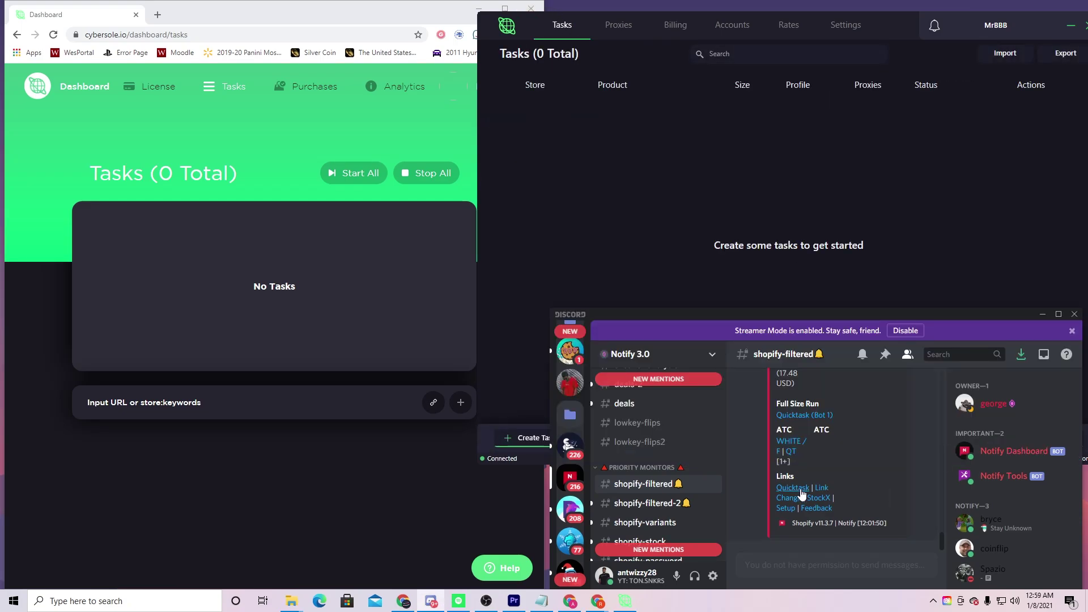
{"action": "scroll", "coordinate": [793, 485], "scroll_direction": "up", "scroll_amount": 3}
{"action": "scroll", "coordinate": [795, 485], "scroll_direction": "down", "scroll_amount": 5}
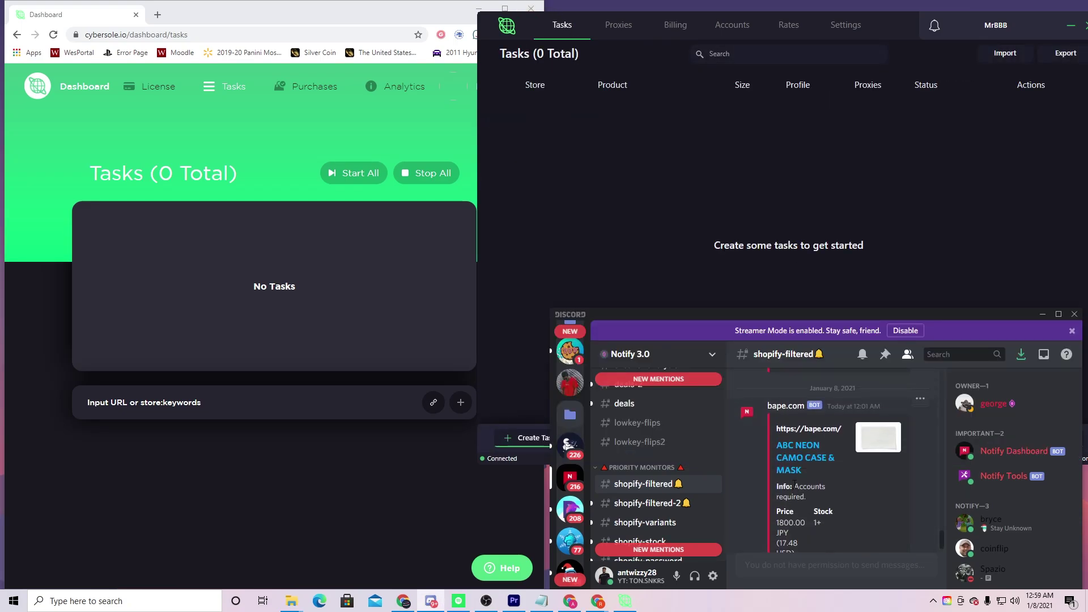
{"action": "left_click", "coordinate": [793, 488]}
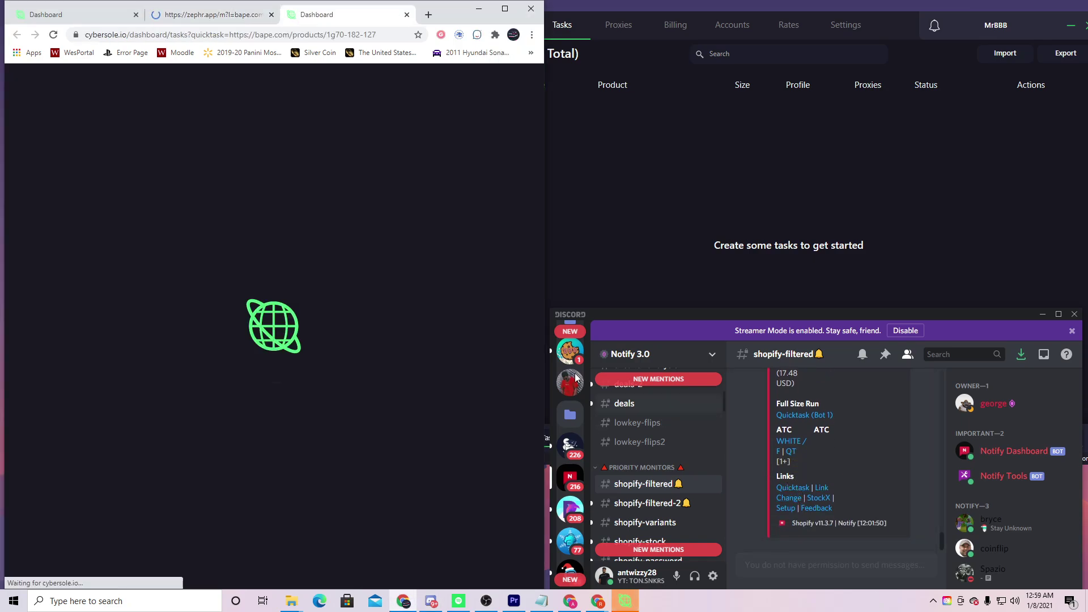
{"action": "left_click", "coordinate": [861, 242]}
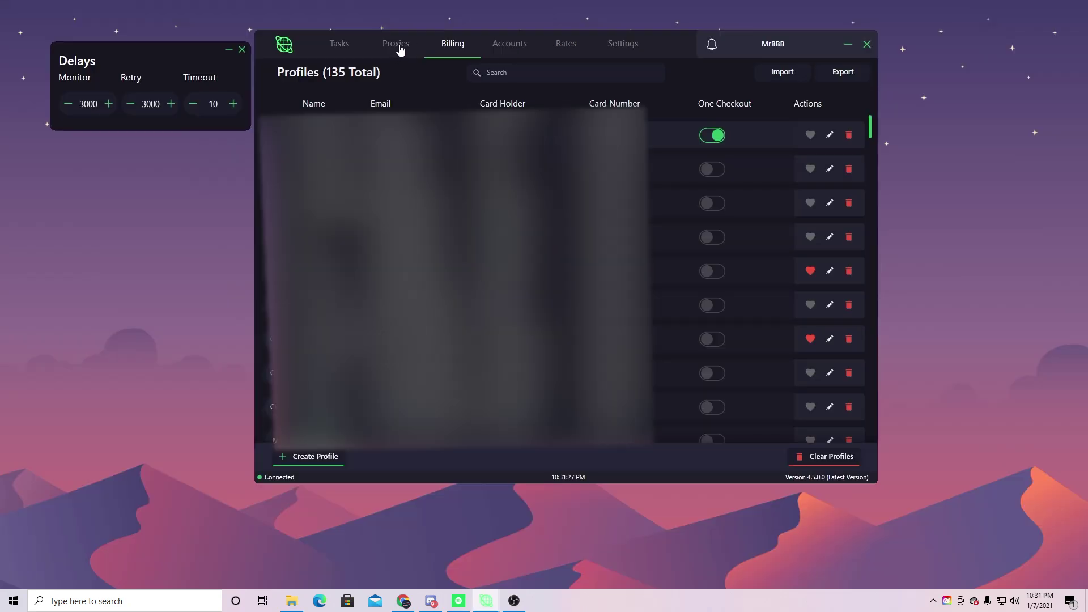
- Create a proxy group named "new" and submit its Add Proxies form without entering any proxies
{"action": "left_click", "coordinate": [399, 46]}
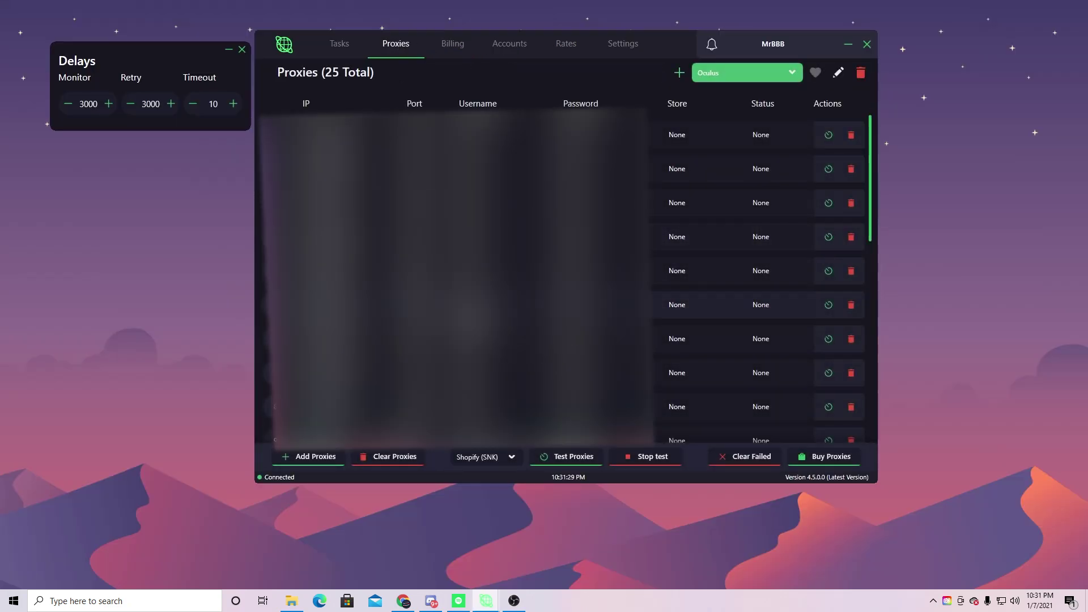
{"action": "left_click", "coordinate": [679, 74]}
{"action": "type", "text": "new"}
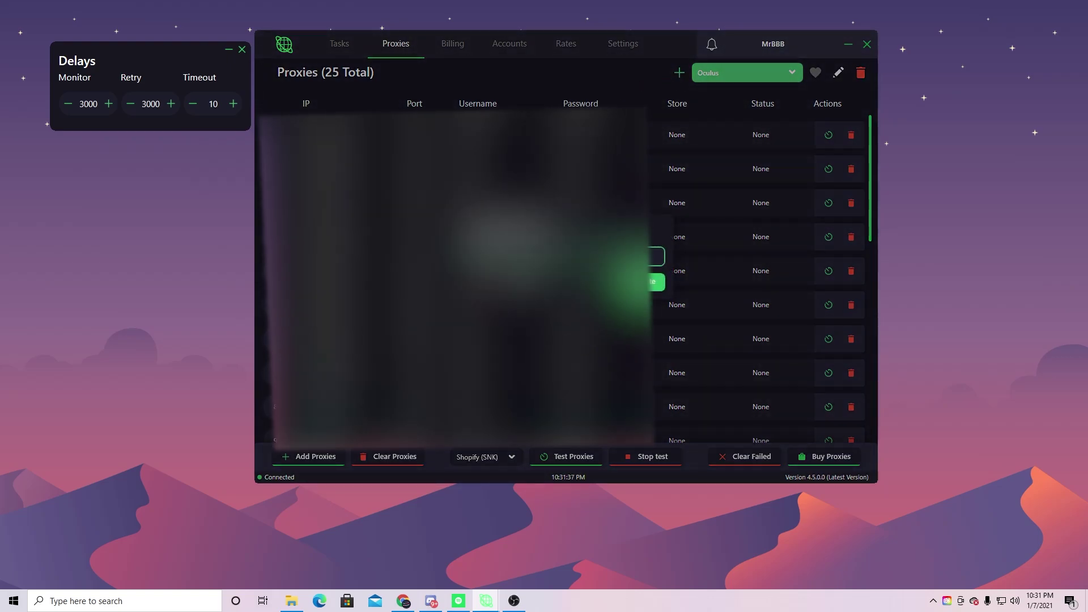
{"action": "key", "text": "Return"}
{"action": "left_click", "coordinate": [525, 170]}
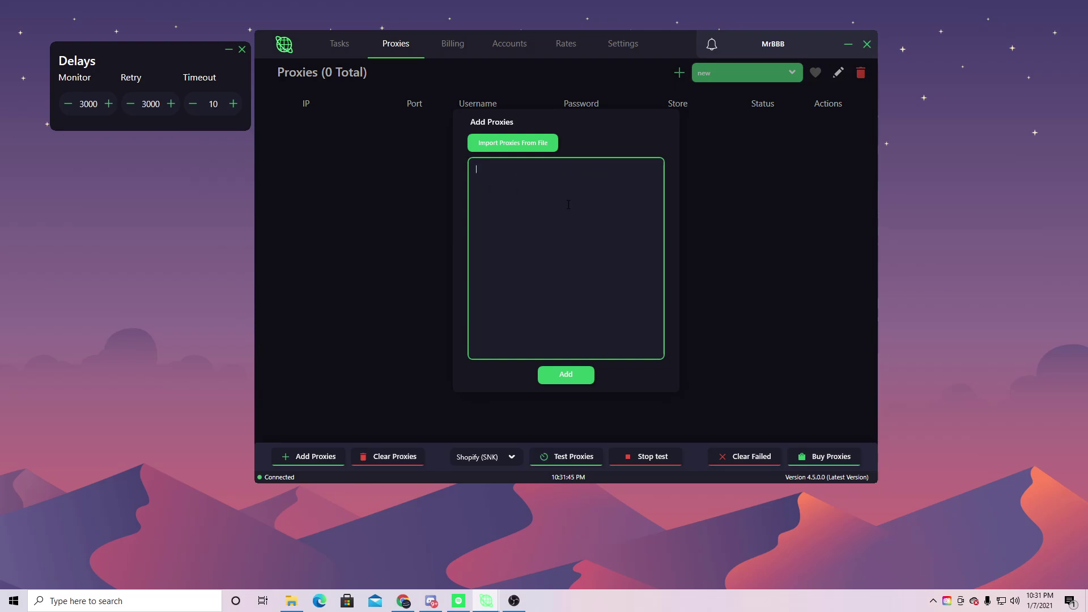
{"action": "left_click", "coordinate": [572, 377]}
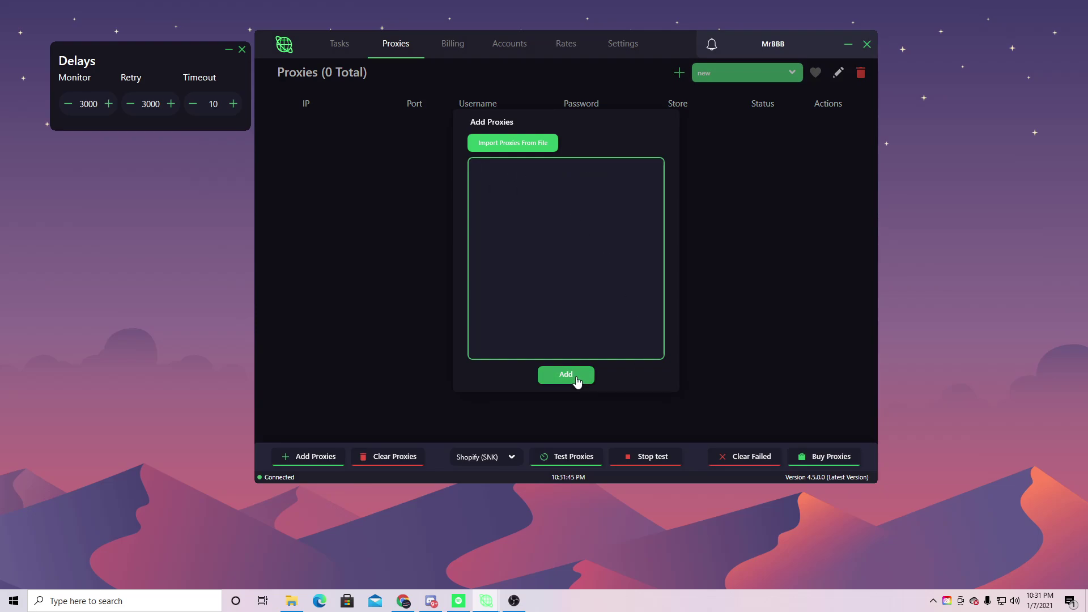
- Switch to the Hex proxy group and test its proxies against Shopify (SNK)
{"action": "left_click", "coordinate": [726, 77]}
{"action": "scroll", "coordinate": [739, 199], "scroll_direction": "up", "scroll_amount": 5}
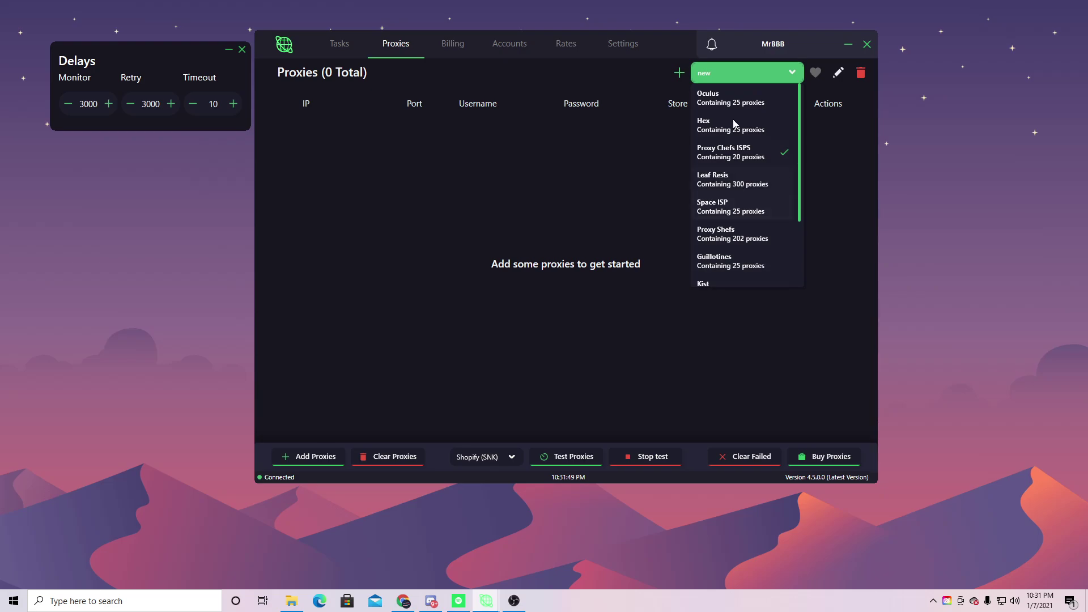
{"action": "left_click", "coordinate": [728, 124]}
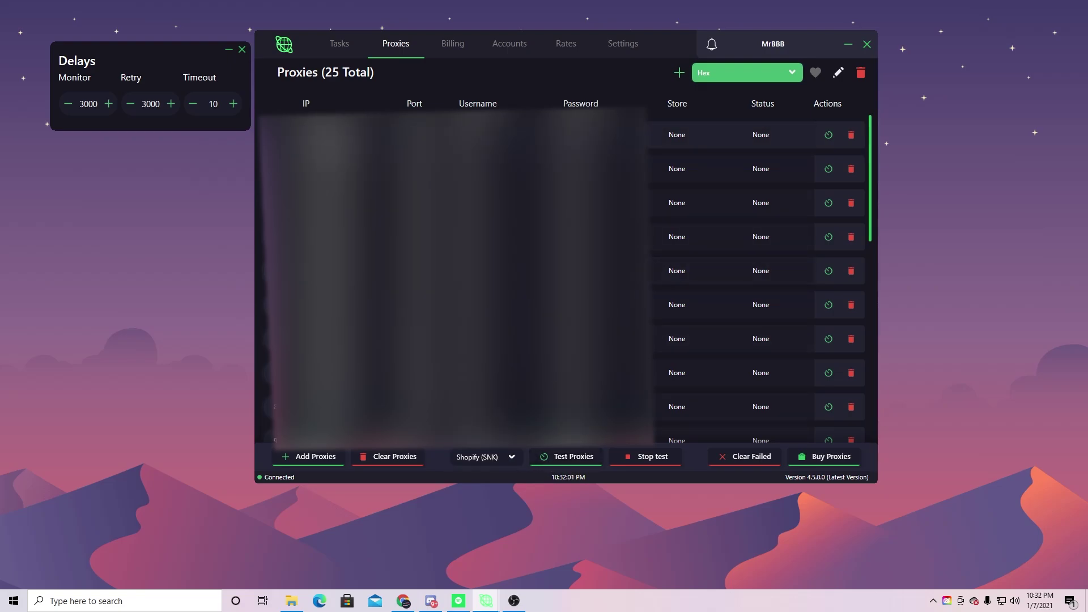
{"action": "left_click", "coordinate": [563, 463]}
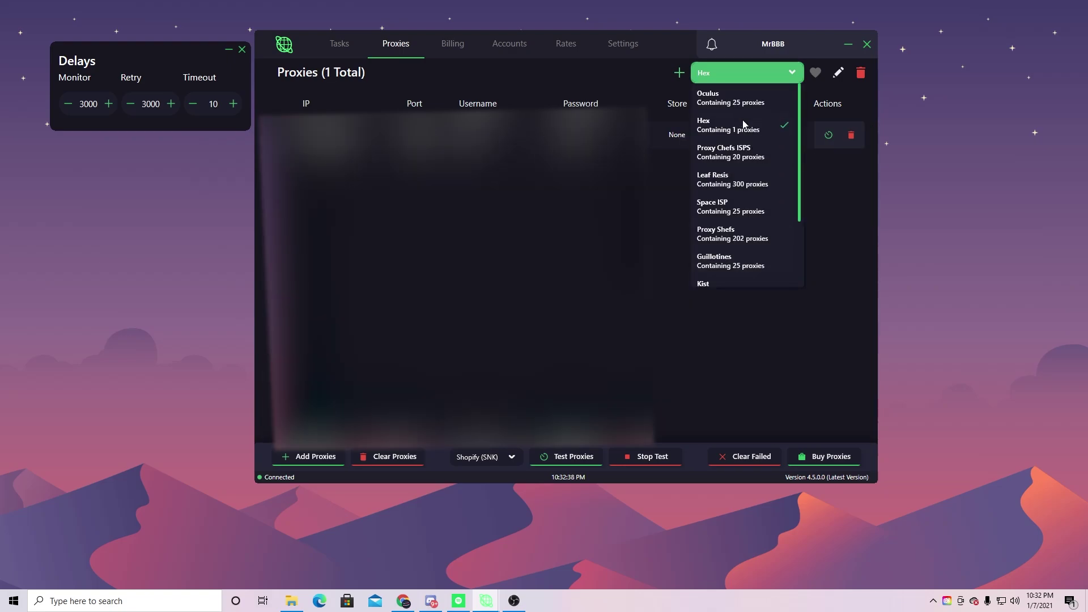
- Switch to the Oculus proxy group, test its proxies against Shopify (SNK) and examine their response times
{"action": "left_click", "coordinate": [741, 121]}
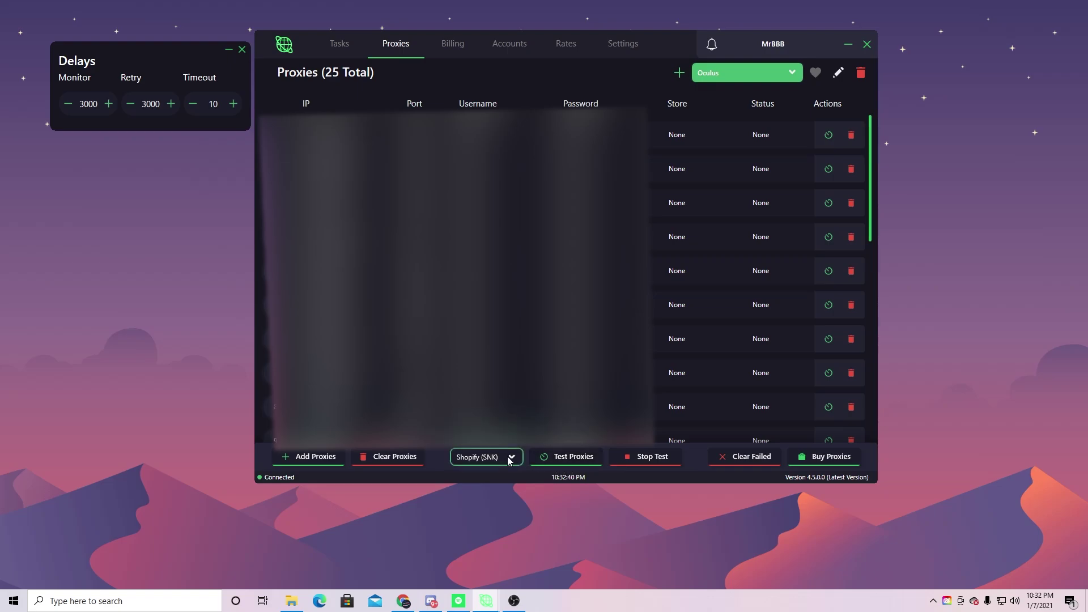
{"action": "left_click", "coordinate": [574, 458]}
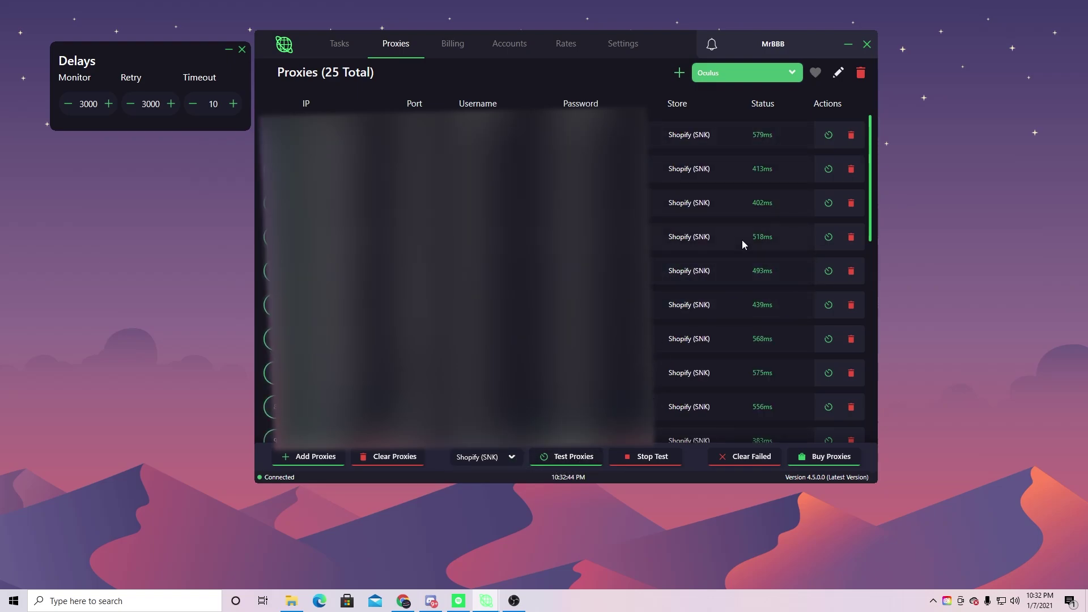
{"action": "scroll", "coordinate": [742, 240], "scroll_direction": "down", "scroll_amount": 1}
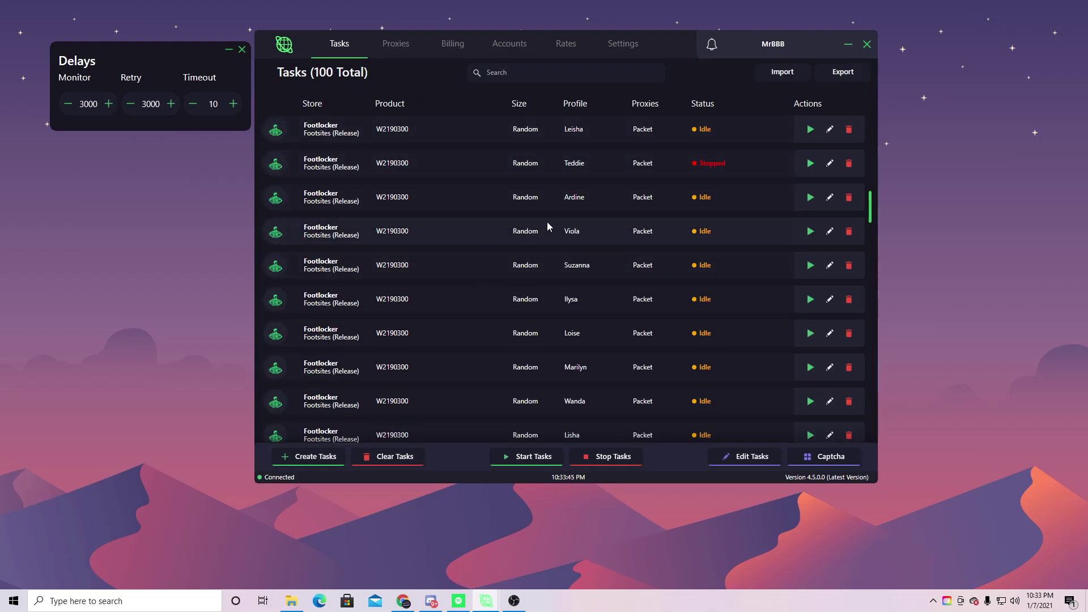
- Start creating a new task and set its store to Supreme US
{"action": "left_click", "coordinate": [313, 460]}
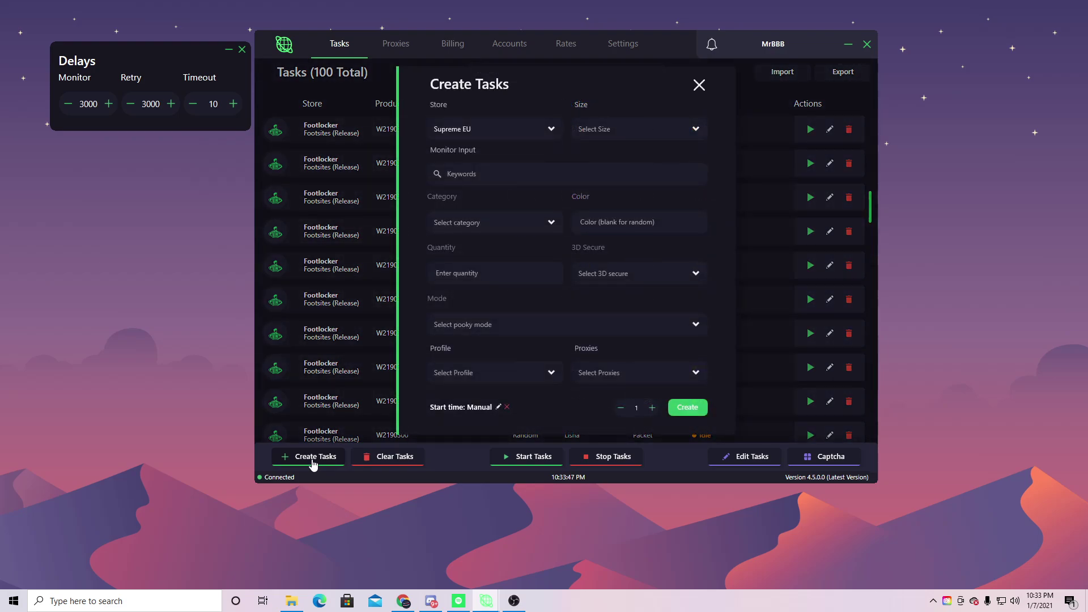
{"action": "left_click", "coordinate": [552, 130]}
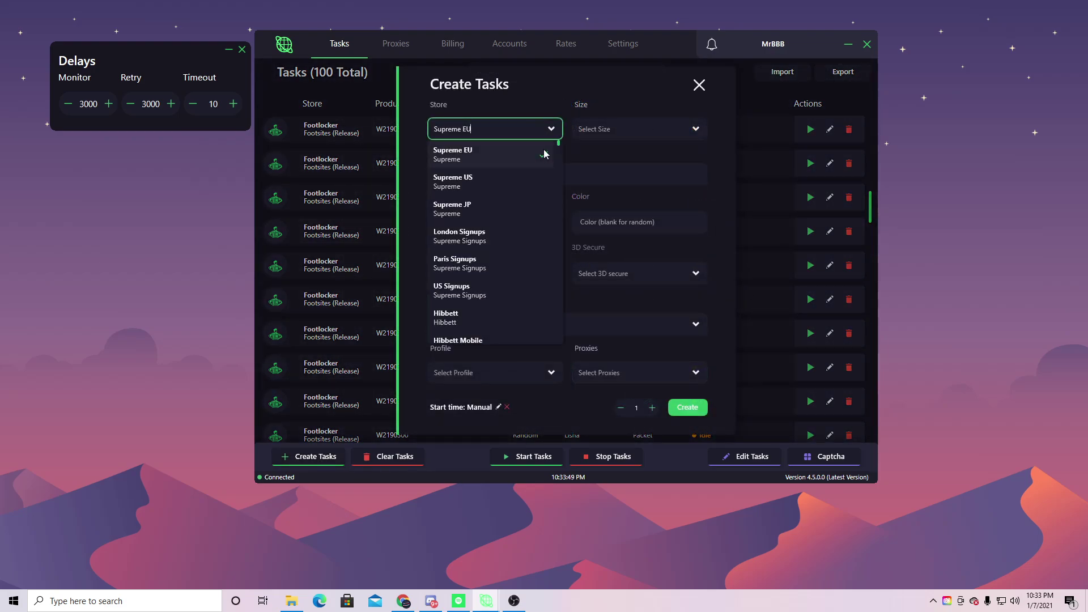
{"action": "scroll", "coordinate": [497, 222], "scroll_direction": "down", "scroll_amount": 10}
{"action": "scroll", "coordinate": [506, 311], "scroll_direction": "up", "scroll_amount": 10}
{"action": "left_click", "coordinate": [481, 182]}
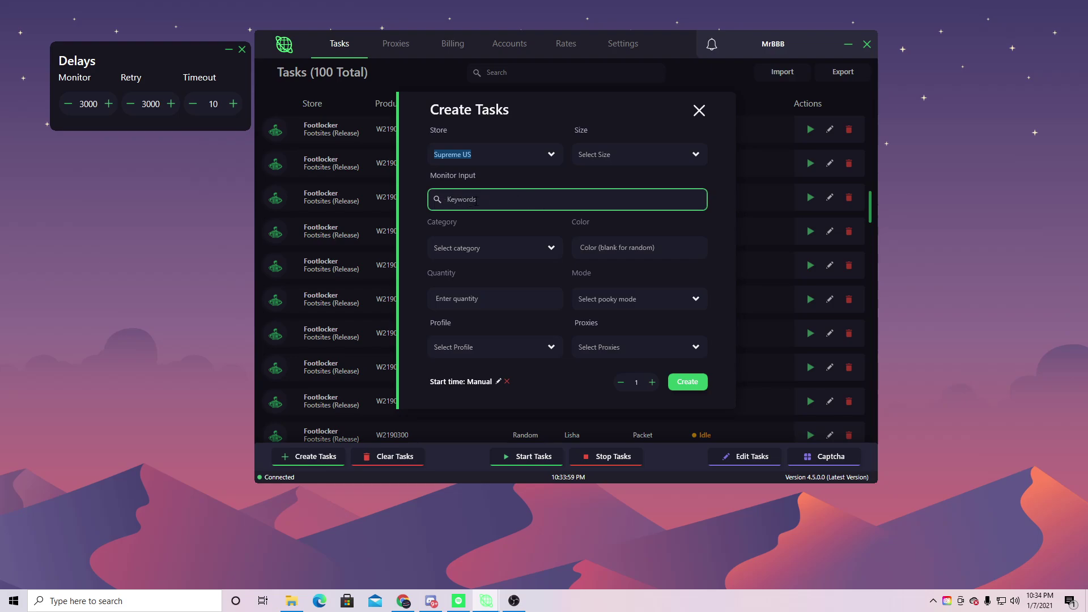
- Examine the Supreme US task's size and category choices, color and quantity fields, and Fast, Safe and Restock modes
{"action": "left_click", "coordinate": [655, 153]}
{"action": "scroll", "coordinate": [600, 288], "scroll_direction": "down", "scroll_amount": 5}
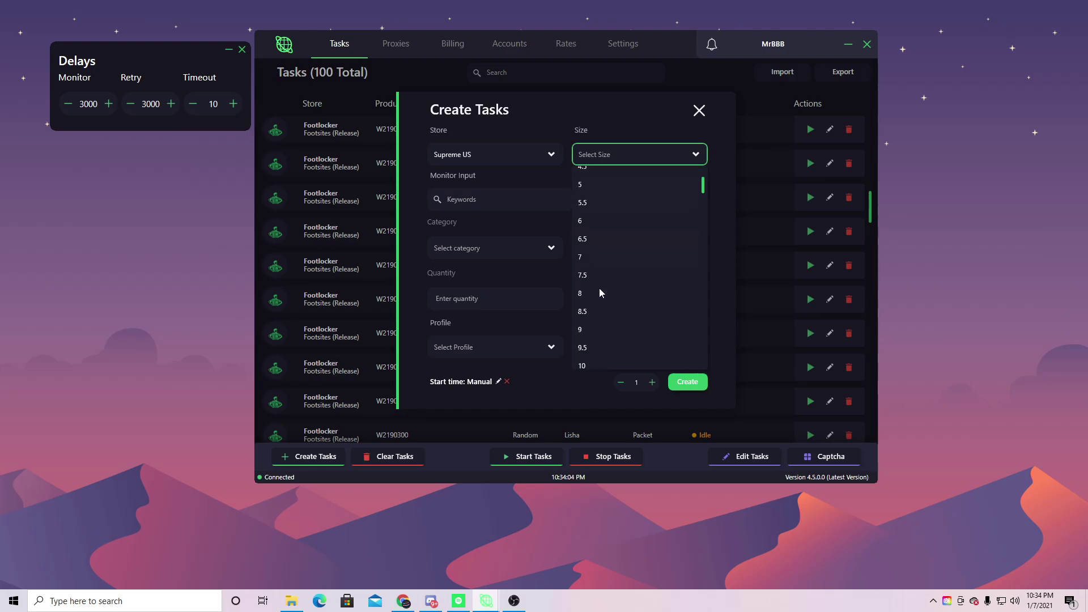
{"action": "scroll", "coordinate": [599, 283], "scroll_direction": "up", "scroll_amount": 5}
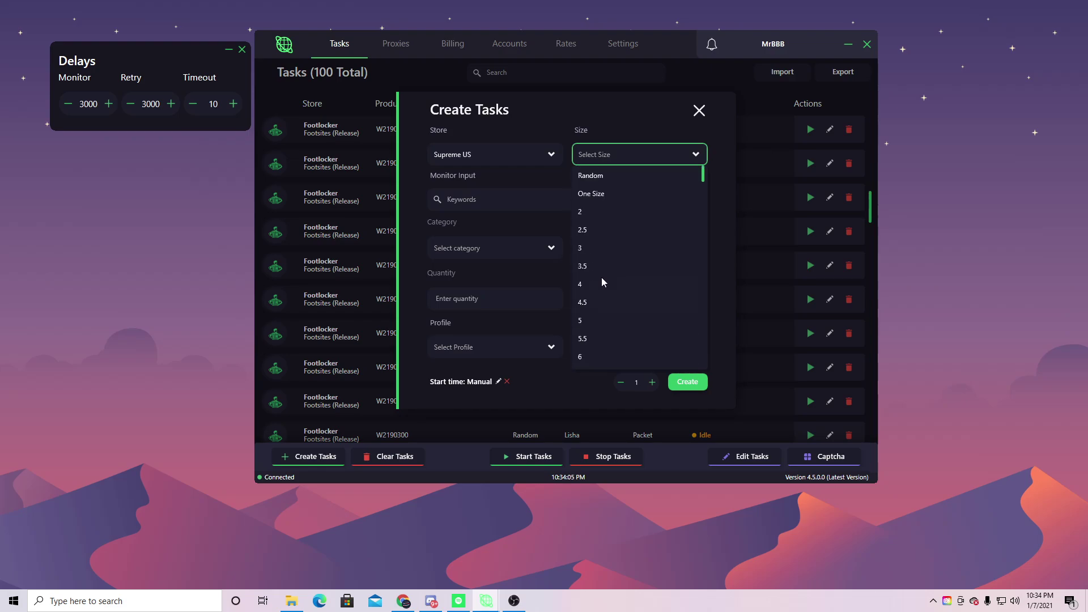
{"action": "left_click", "coordinate": [505, 247]}
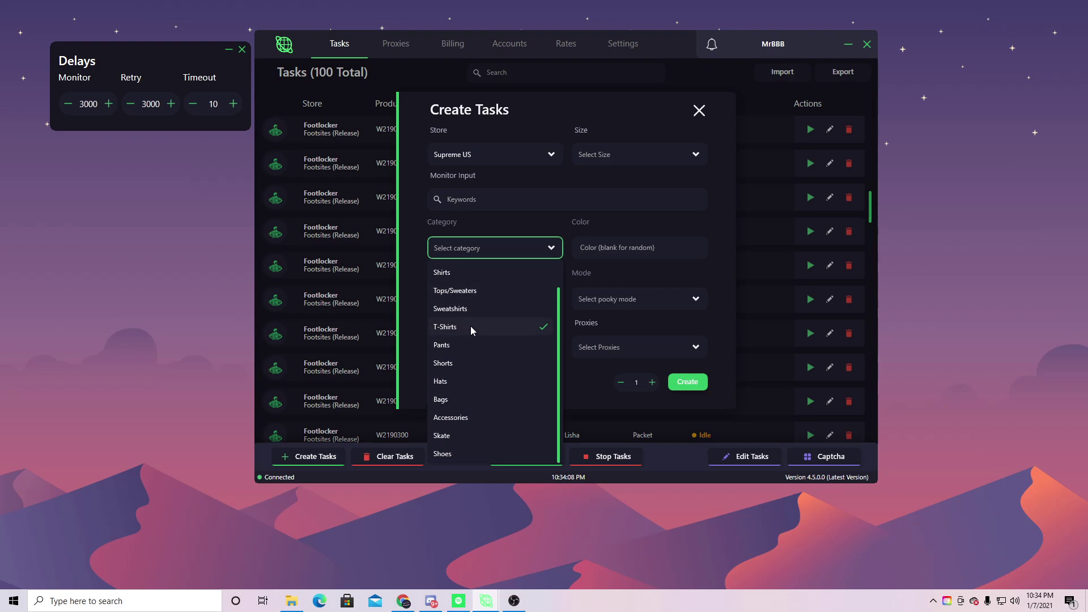
{"action": "left_click", "coordinate": [634, 248]}
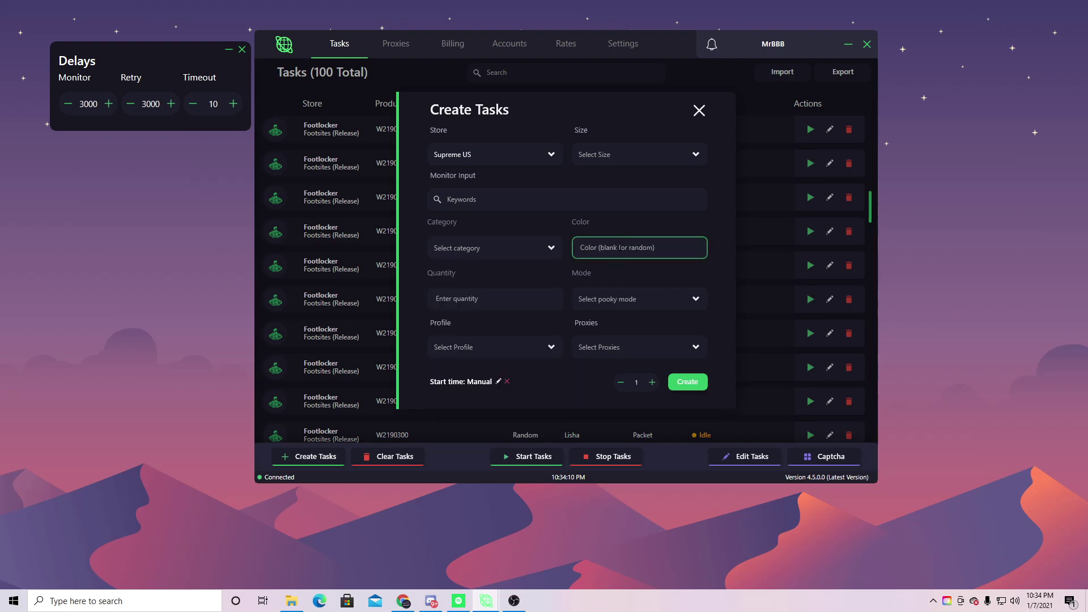
{"action": "left_click", "coordinate": [515, 301]}
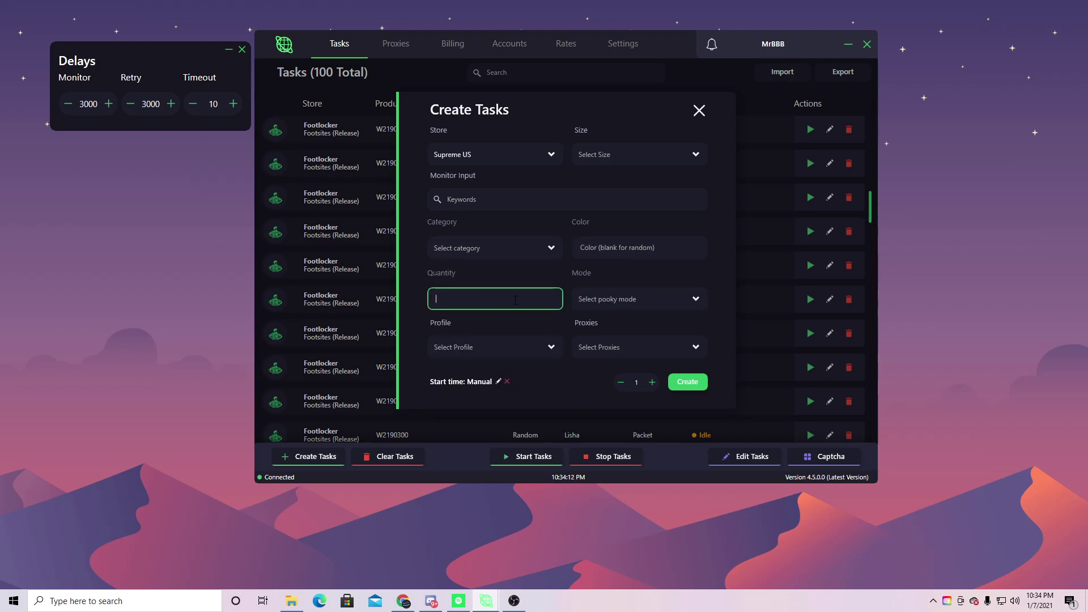
{"action": "left_click", "coordinate": [633, 301]}
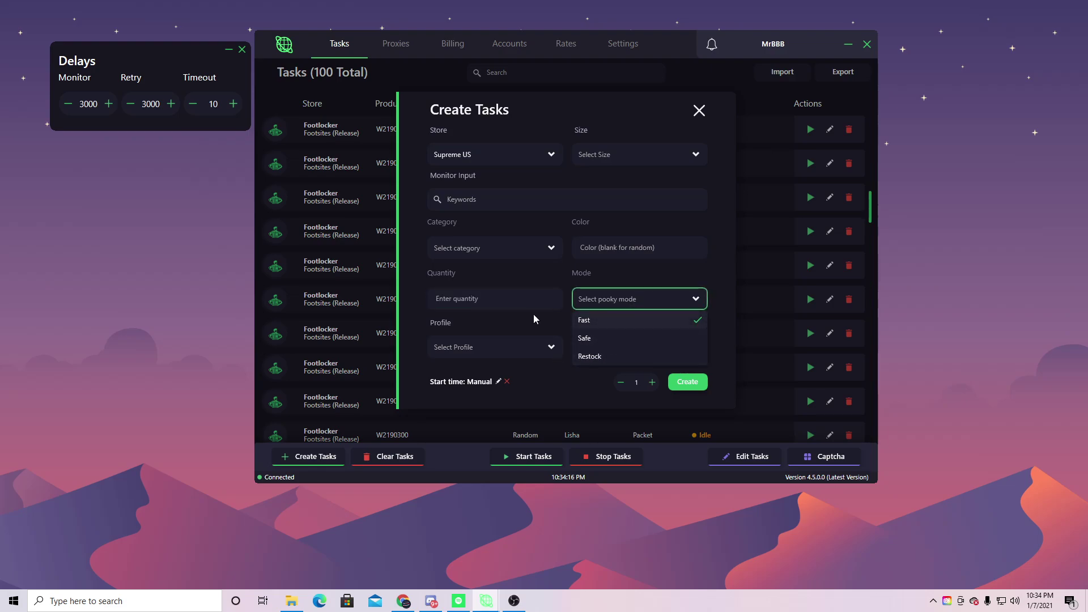
{"action": "left_click", "coordinate": [556, 316]}
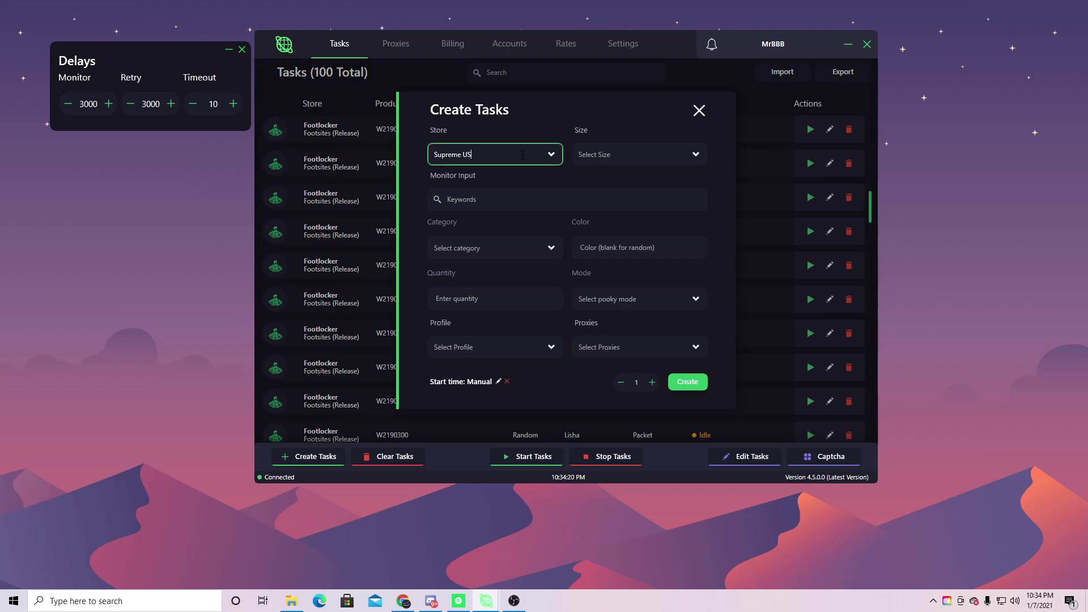
- Change the task's store to Finishline and review its size, SKU and color ID fields
{"action": "triple_click", "coordinate": [452, 154]}
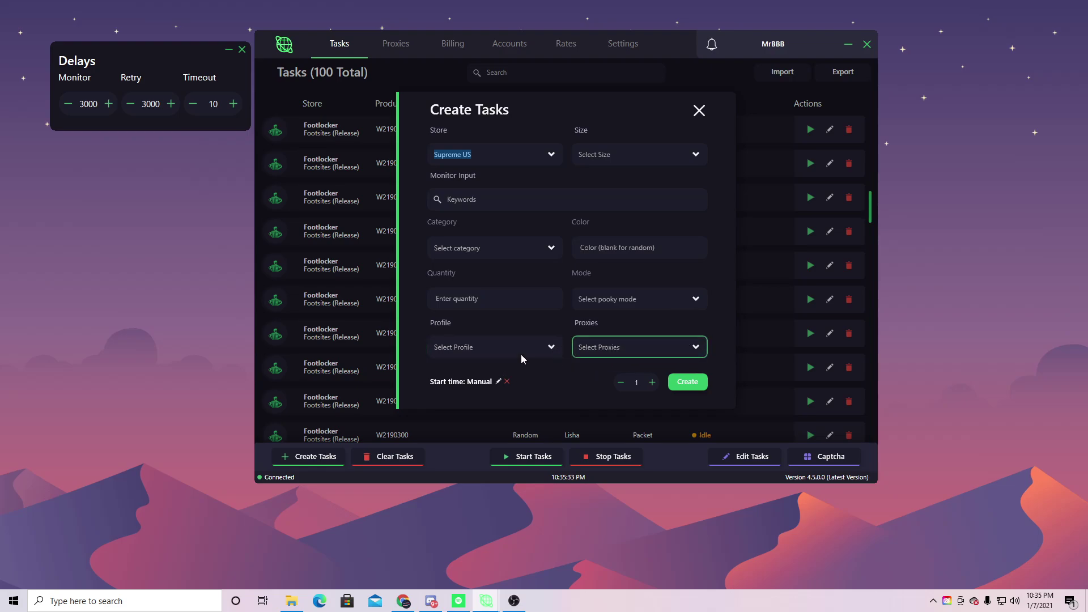
{"action": "left_click", "coordinate": [493, 154]}
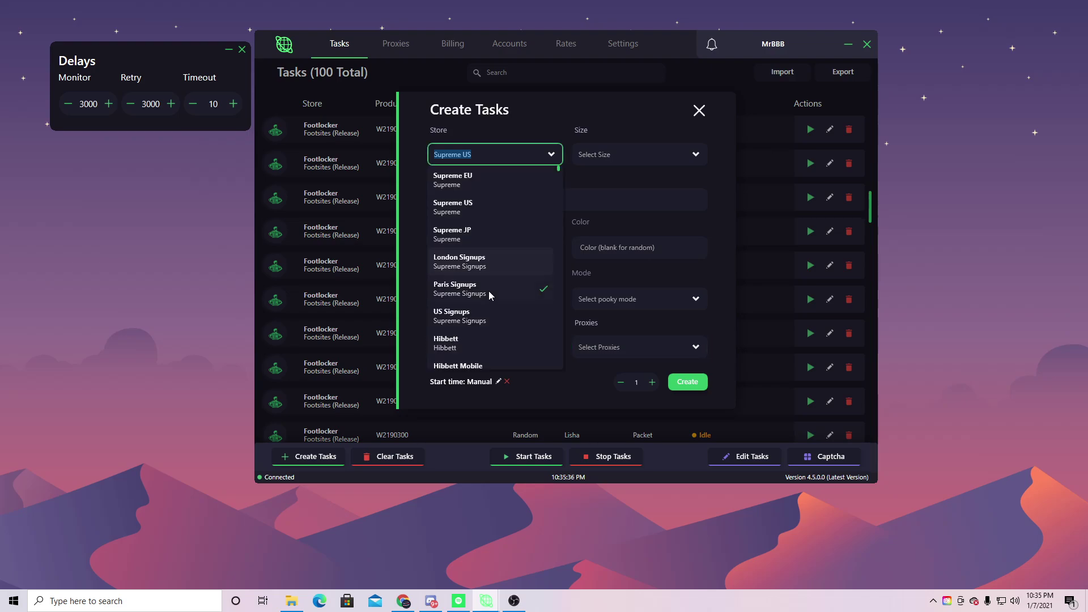
{"action": "scroll", "coordinate": [488, 292], "scroll_direction": "down", "scroll_amount": 1}
{"action": "scroll", "coordinate": [489, 291], "scroll_direction": "down", "scroll_amount": 2}
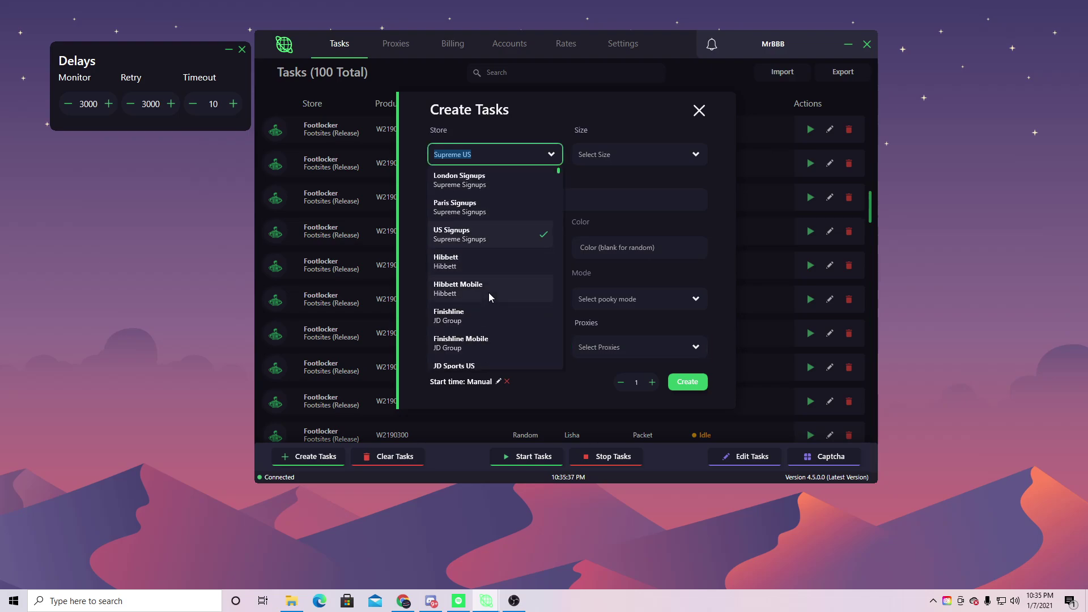
{"action": "scroll", "coordinate": [482, 287], "scroll_direction": "down", "scroll_amount": 5}
{"action": "scroll", "coordinate": [468, 297], "scroll_direction": "up", "scroll_amount": 3}
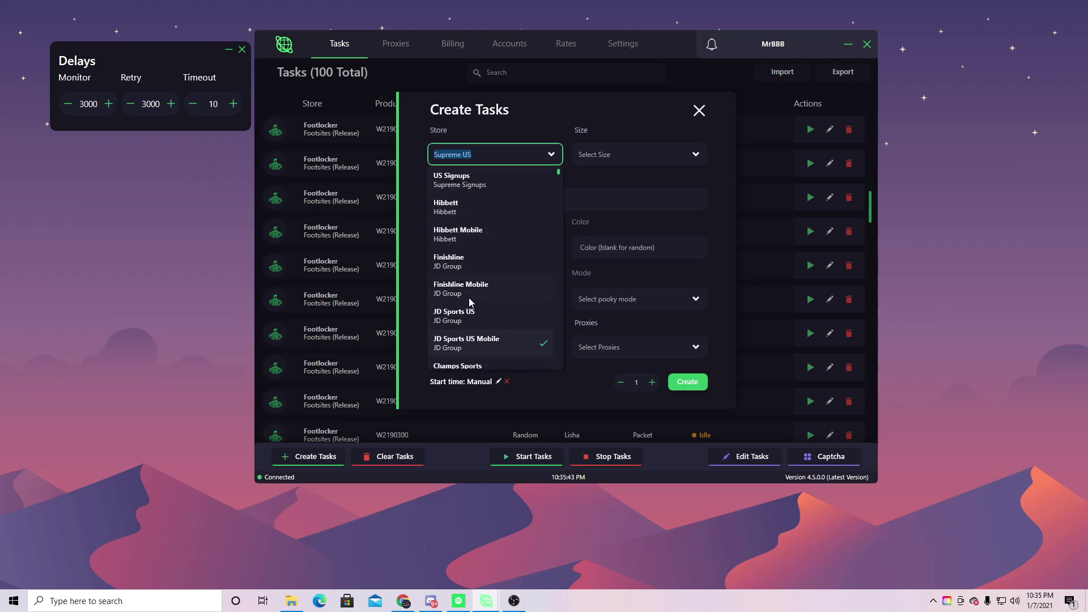
{"action": "left_click", "coordinate": [461, 262]}
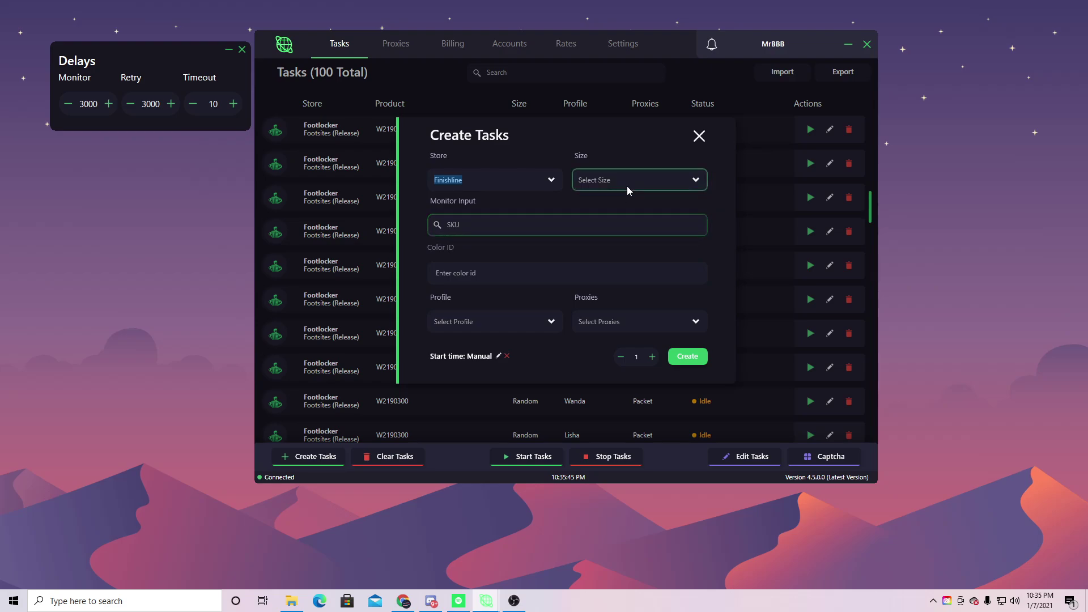
{"action": "left_click", "coordinate": [628, 183]}
{"action": "left_click", "coordinate": [519, 223]}
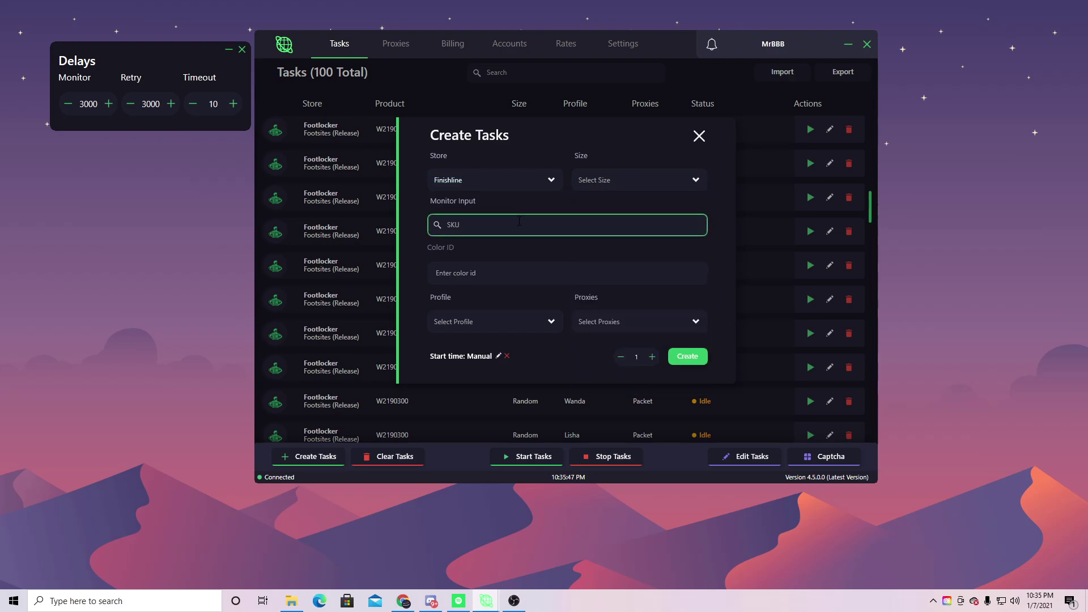
{"action": "left_click", "coordinate": [484, 275]}
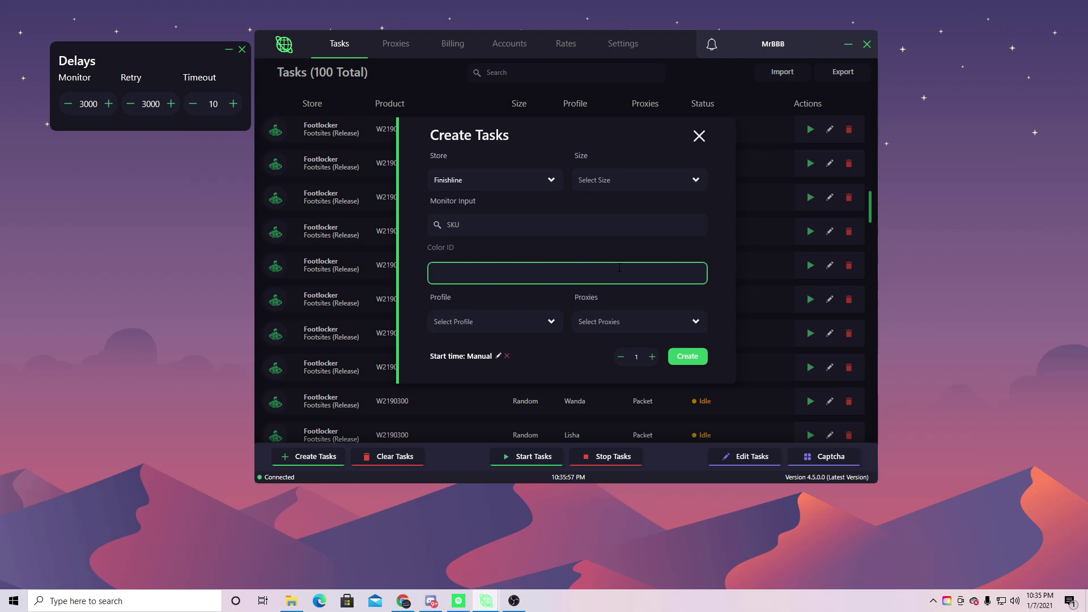
- Change the task's store to Champs Sports and examine its SKU input, payment options and Release and Restock modes
{"action": "left_click", "coordinate": [554, 178]}
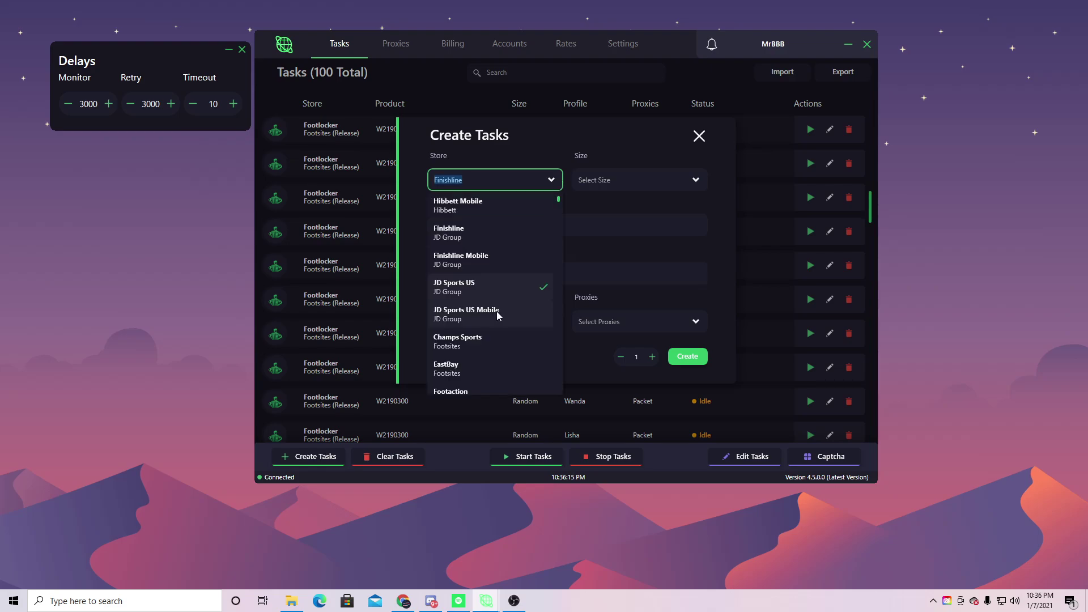
{"action": "left_click", "coordinate": [492, 341]}
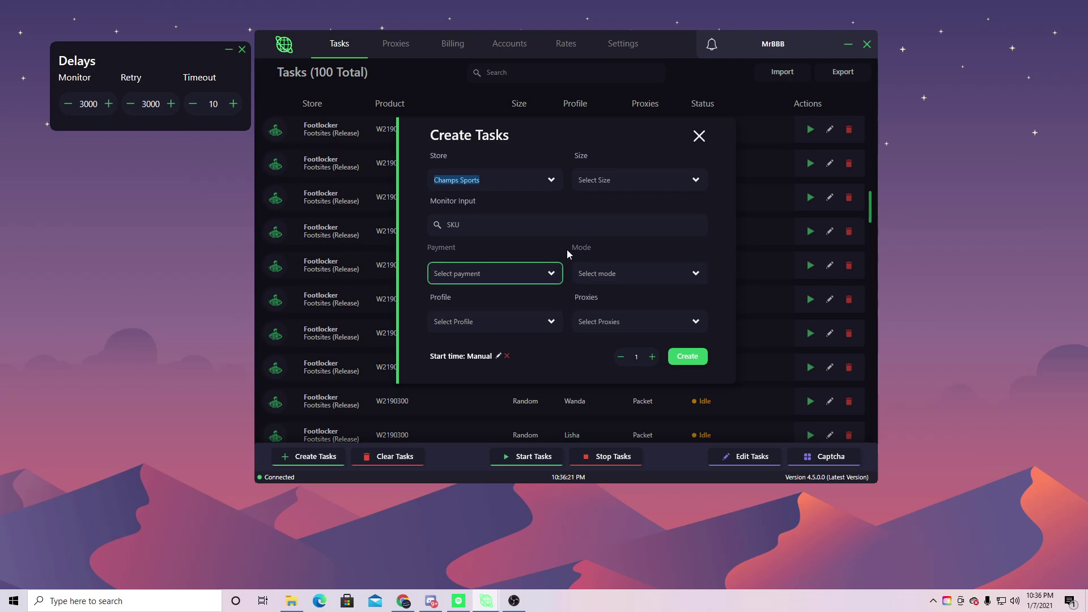
{"action": "left_click", "coordinate": [544, 231]}
{"action": "left_click", "coordinate": [547, 229]}
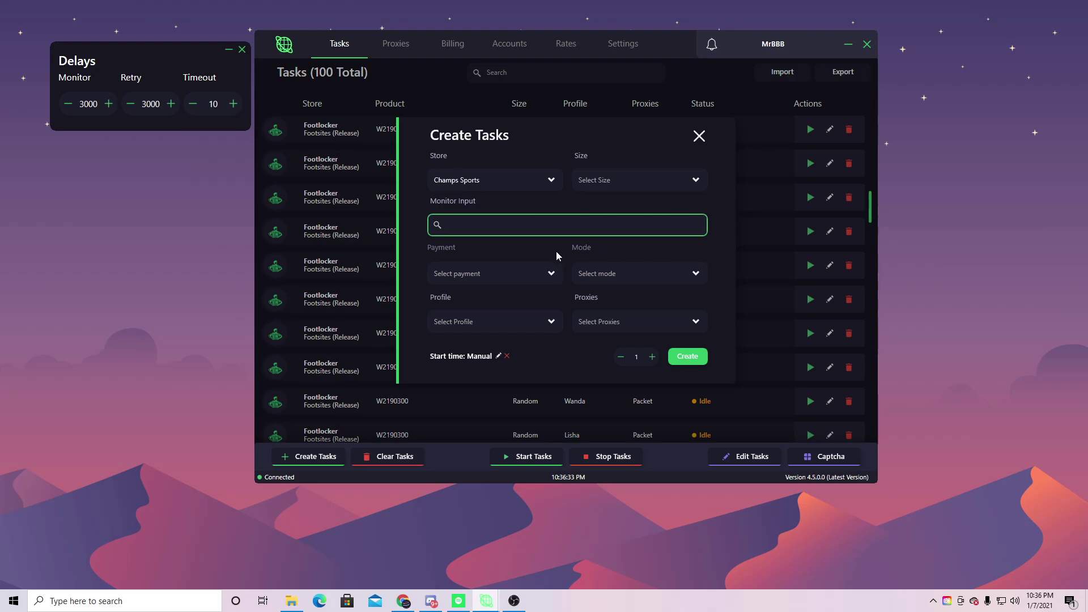
{"action": "left_click", "coordinate": [637, 273]}
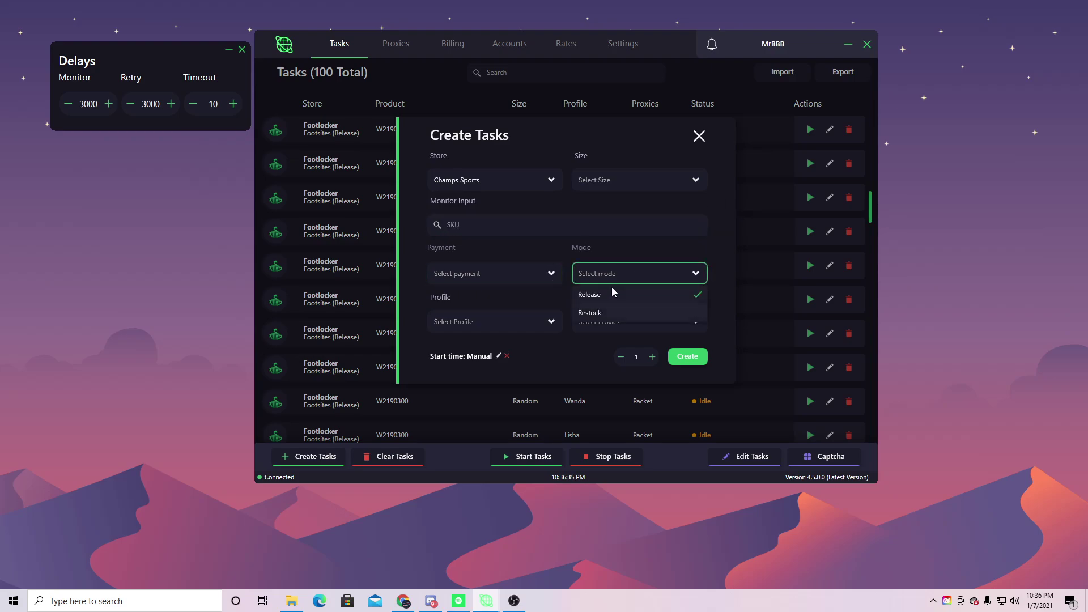
{"action": "left_click", "coordinate": [606, 196]}
{"action": "left_click", "coordinate": [500, 227]}
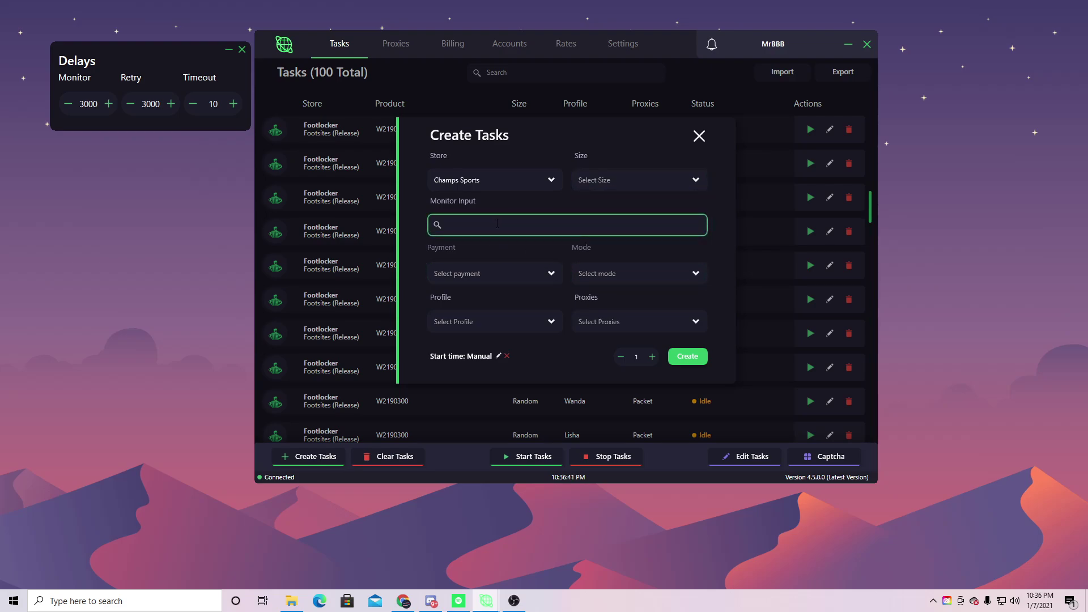
{"action": "left_click", "coordinate": [530, 277]}
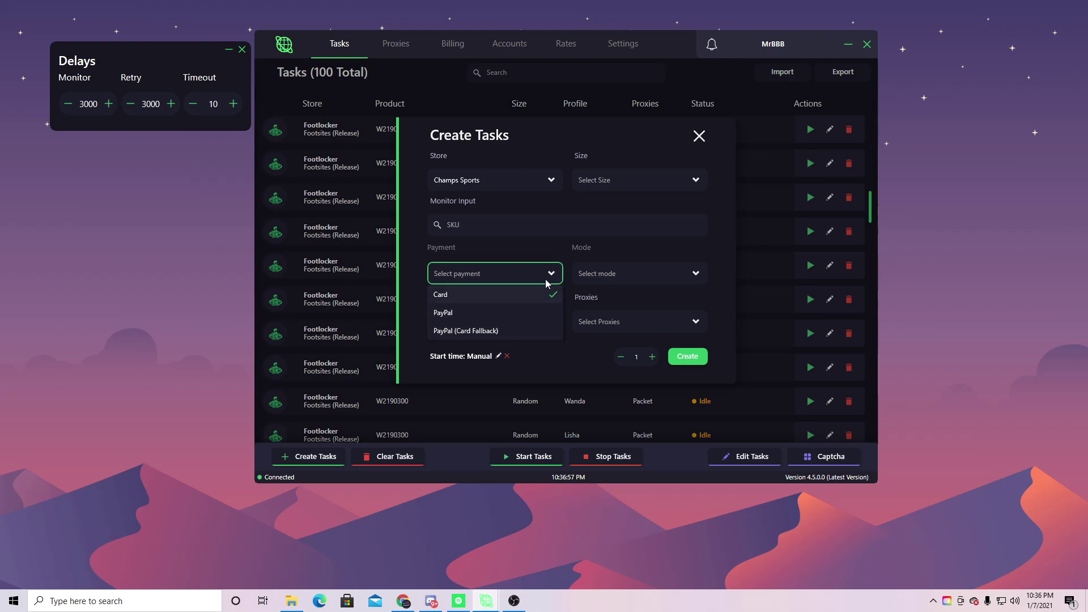
{"action": "left_click", "coordinate": [637, 281]}
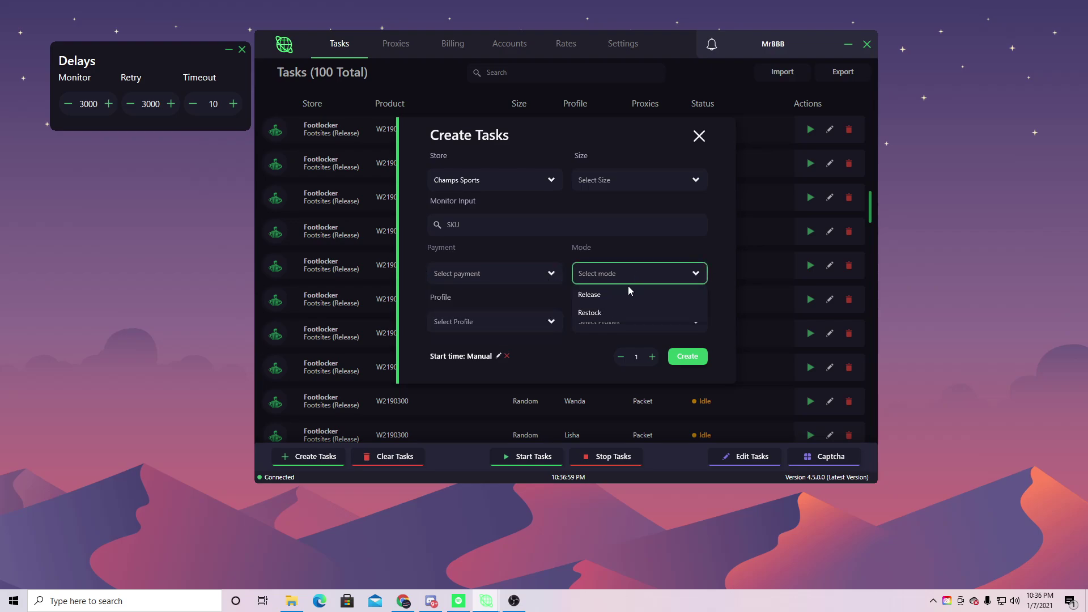
{"action": "left_click", "coordinate": [629, 315]}
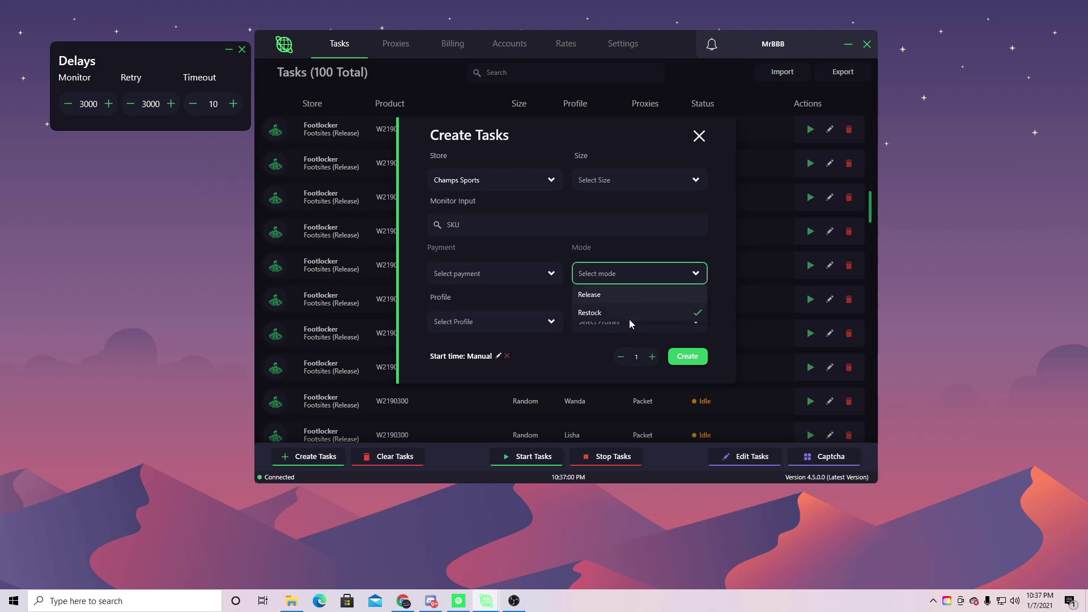
{"action": "left_click", "coordinate": [631, 277]}
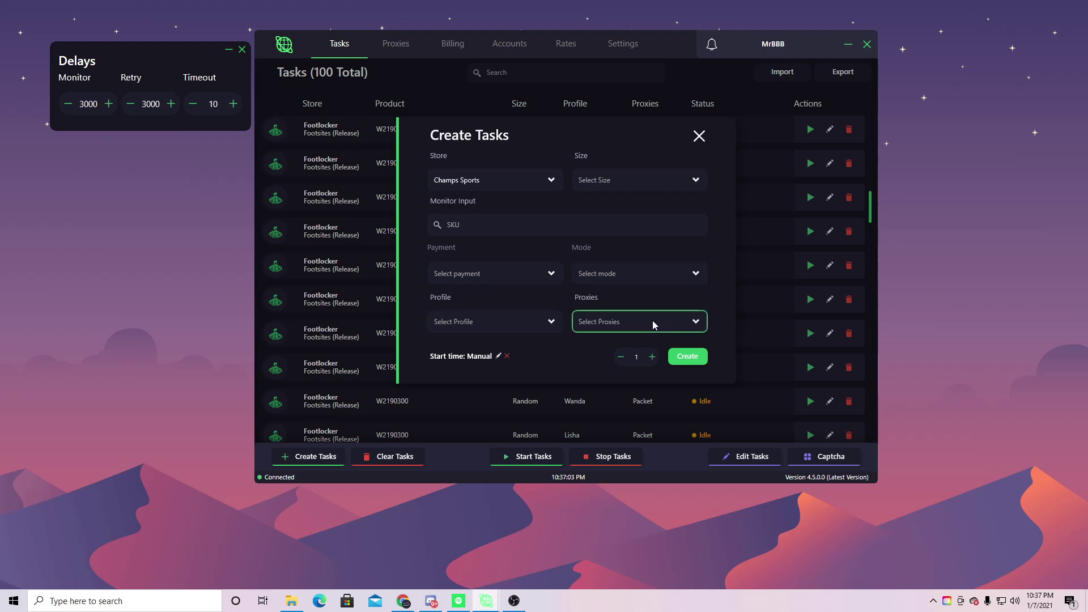
- Change the task's store to Footpatrol GB and examine its SKU input and payment options
{"action": "scroll", "coordinate": [538, 185], "scroll_direction": "down", "scroll_amount": 2}
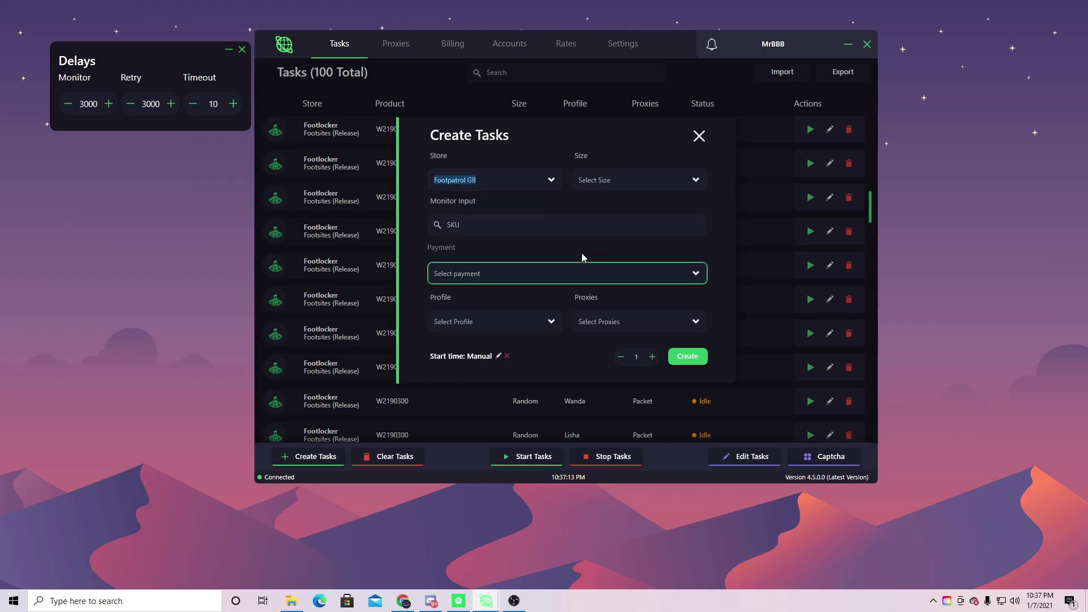
{"action": "left_click", "coordinate": [531, 180]}
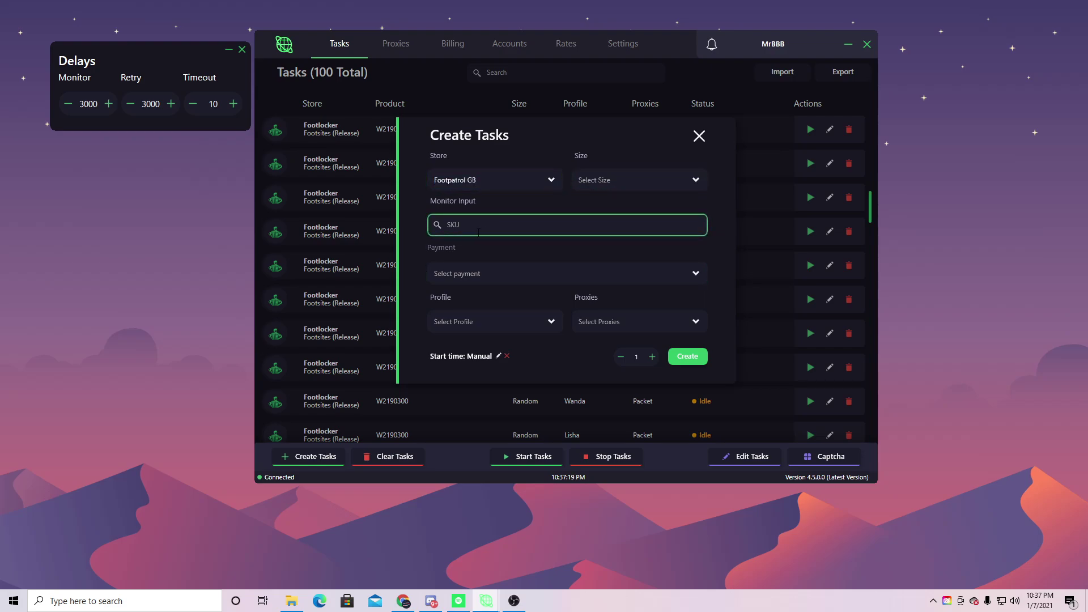
{"action": "left_click", "coordinate": [547, 268]}
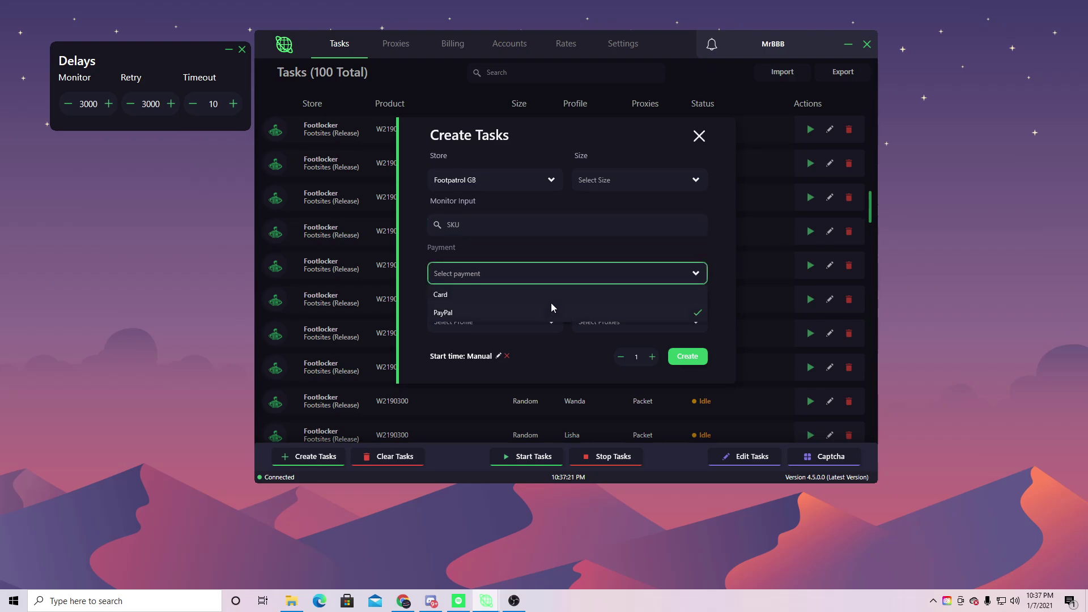
{"action": "left_click", "coordinate": [683, 266]}
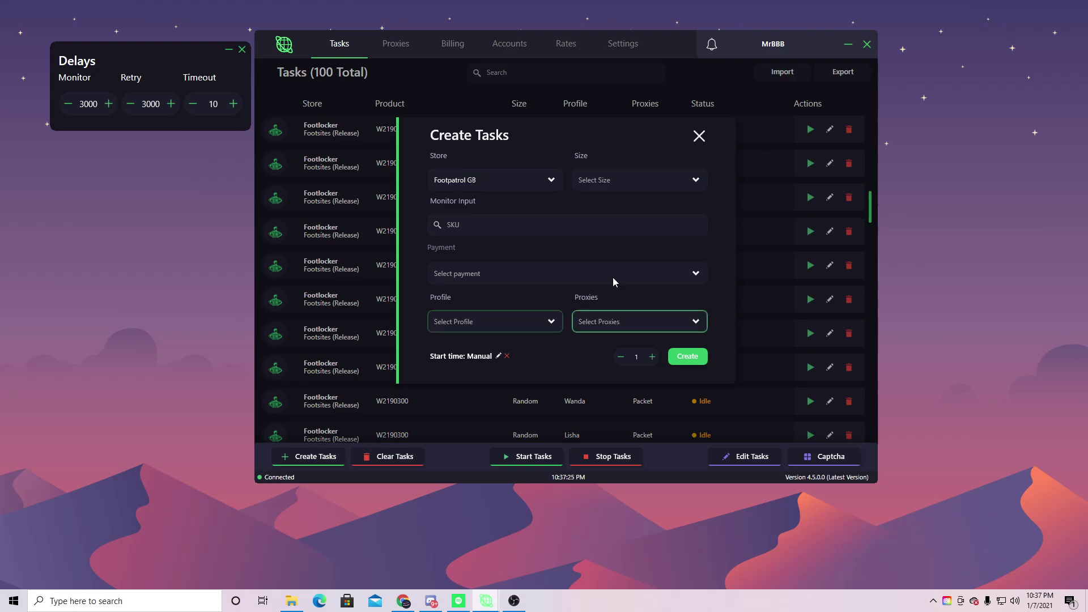
- Set the task's store to Off---White and examine its SKU, SMS validation, payment, phone number and fiscal code fields
{"action": "left_click", "coordinate": [560, 180]}
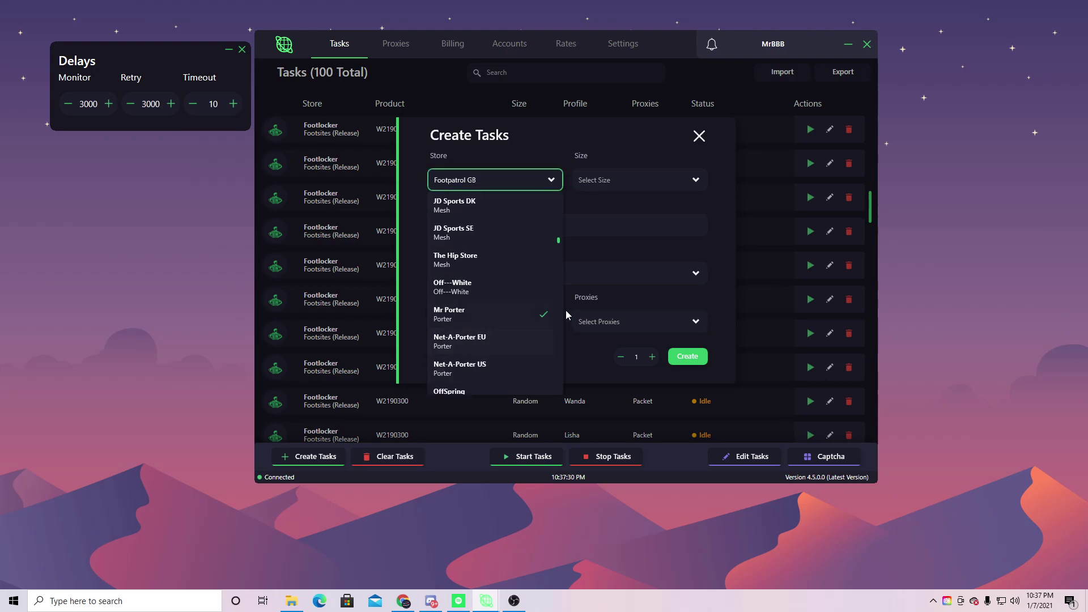
{"action": "left_click", "coordinate": [480, 285]}
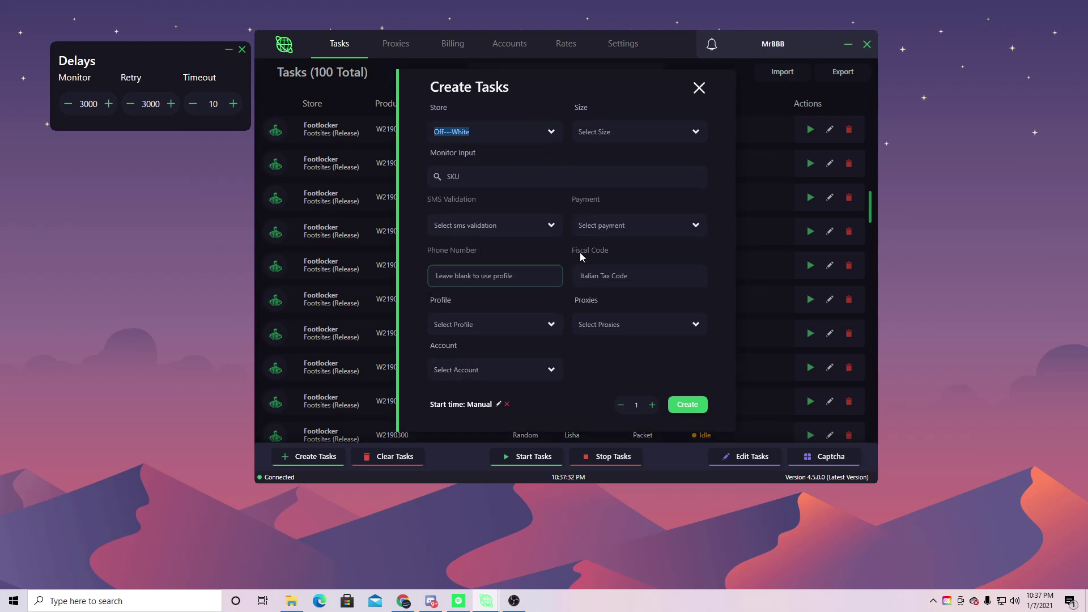
{"action": "left_click", "coordinate": [633, 138]}
{"action": "left_click", "coordinate": [471, 180]}
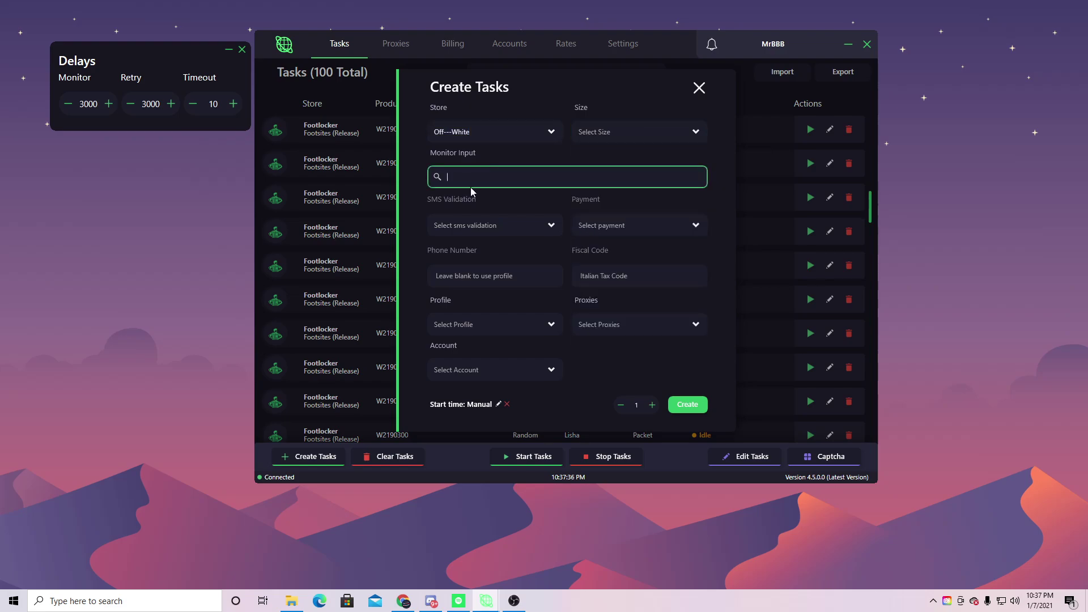
{"action": "left_click", "coordinate": [544, 231]}
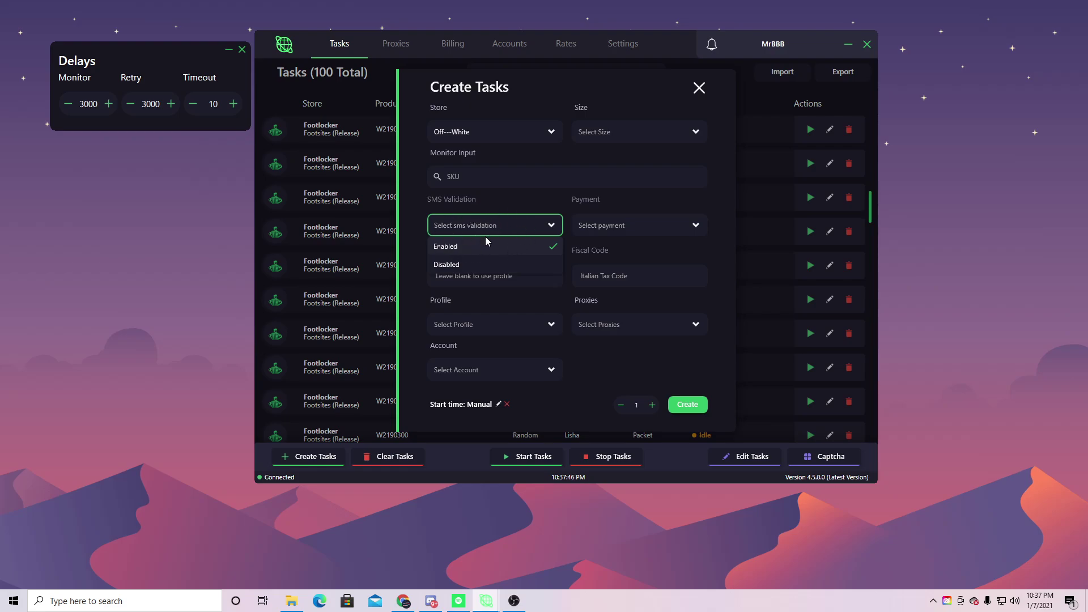
{"action": "left_click", "coordinate": [592, 226]}
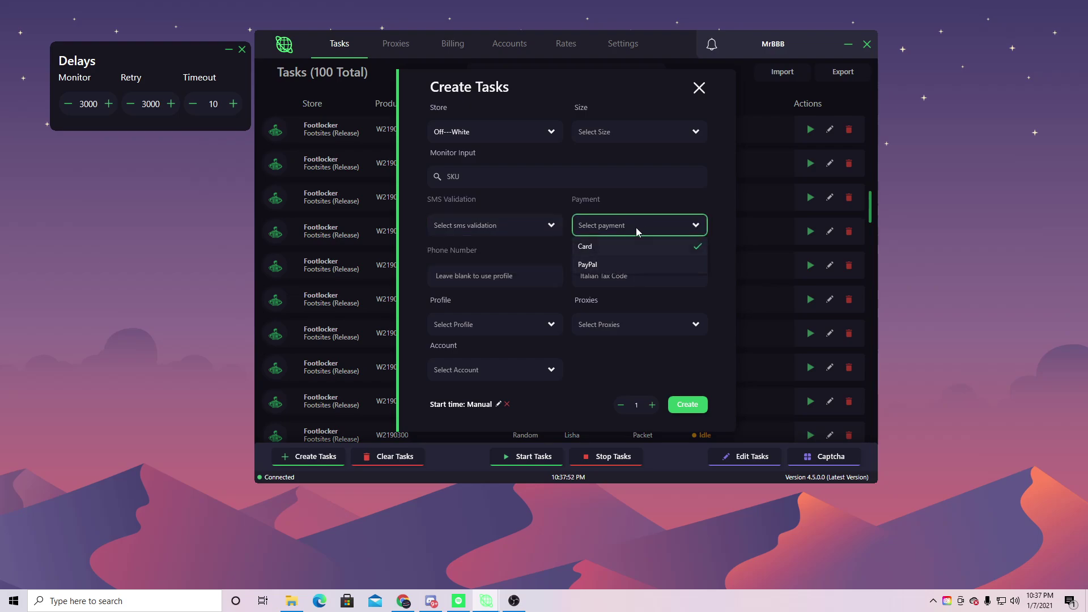
{"action": "left_click", "coordinate": [528, 276]}
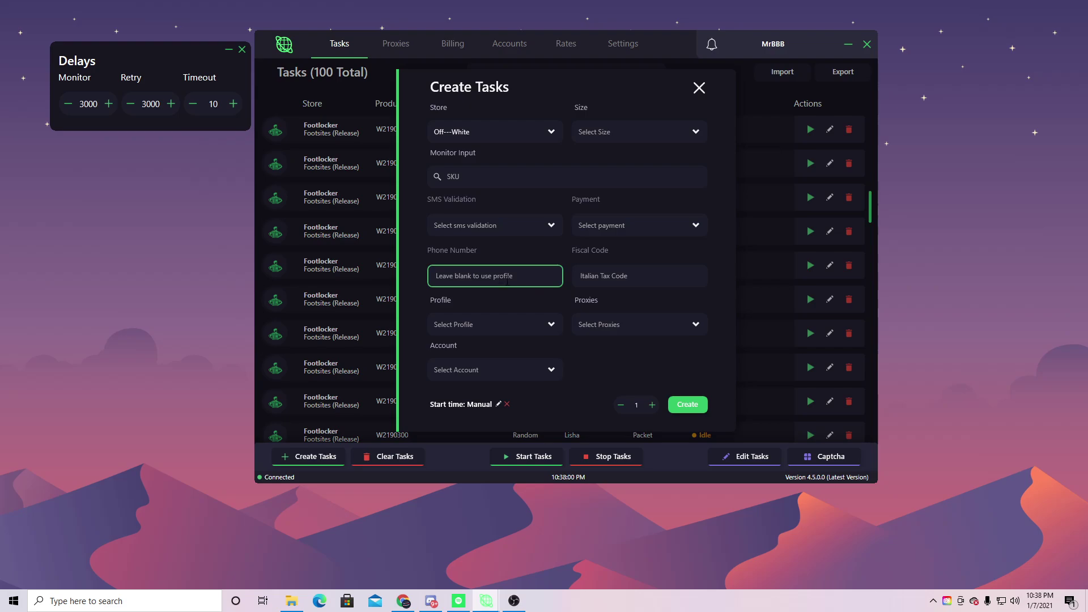
{"action": "key", "text": "Tab"}
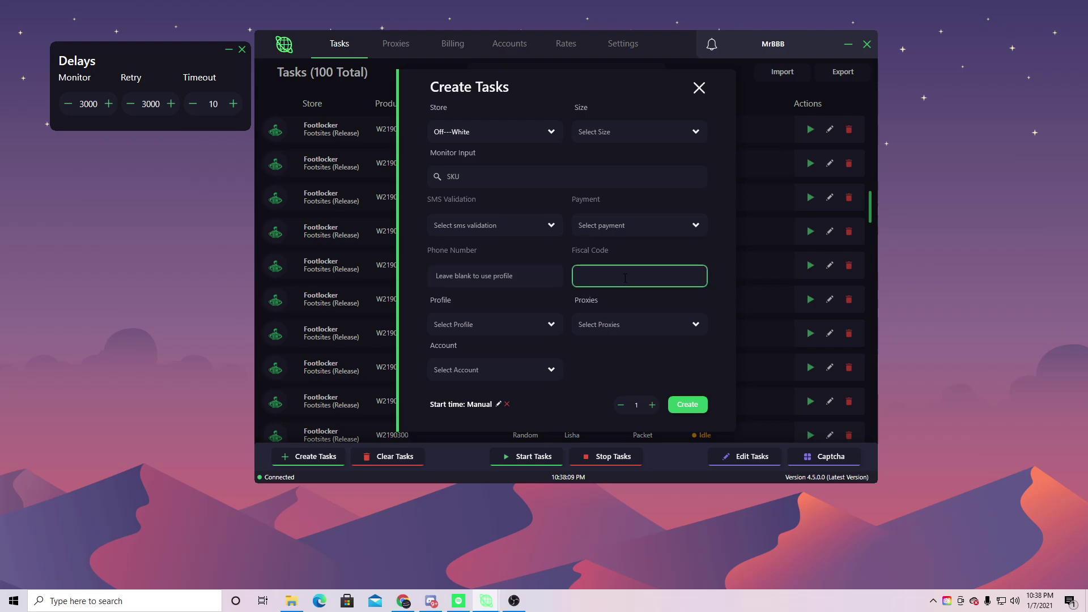
{"action": "key", "text": "Tab"}
{"action": "key", "text": "Tab"}
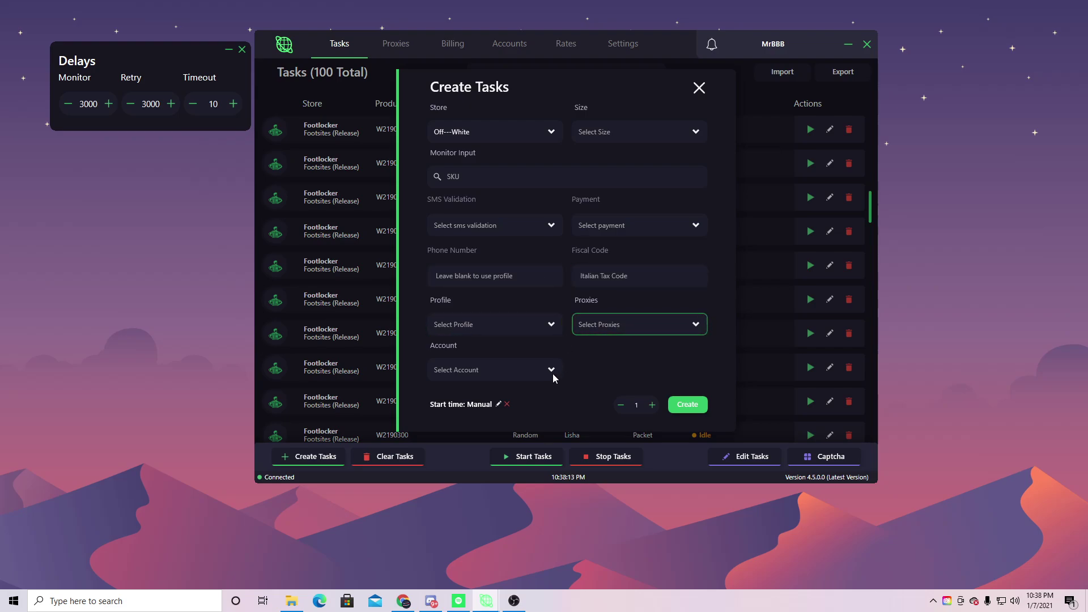
- Review the proxies and account selections of the Off---White task
{"action": "key", "text": "Tab"}
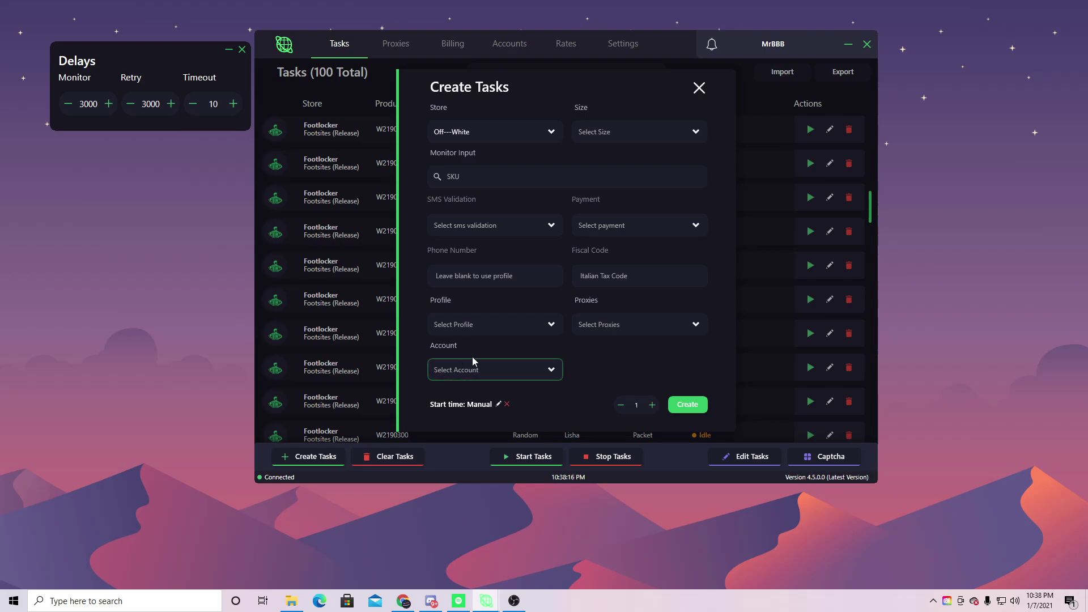
{"action": "key", "text": "Tab"}
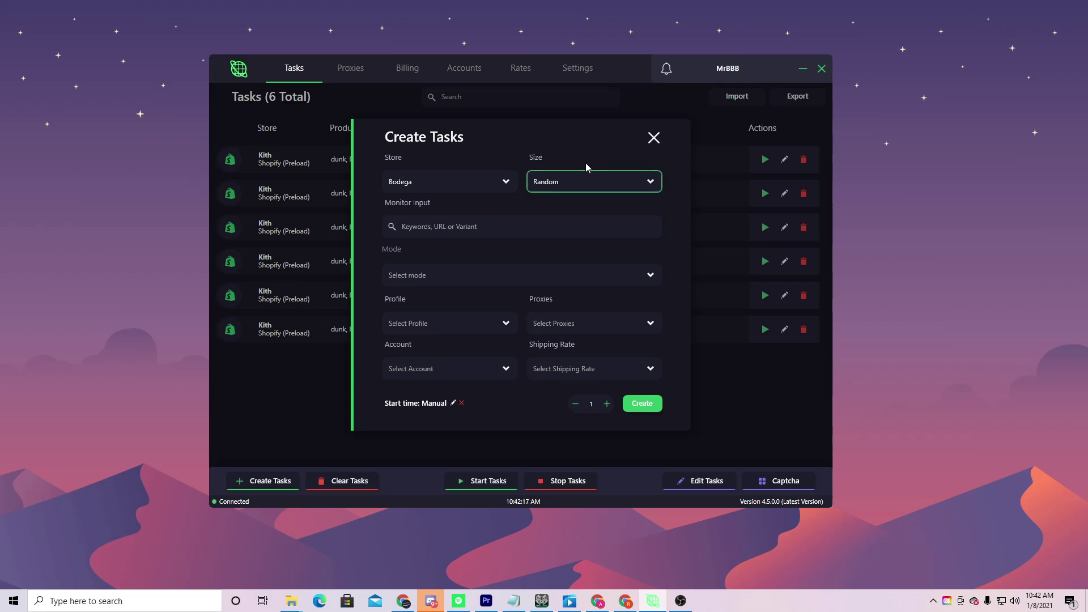
- Enter the keywords "dunk,high" as the Bodega task's monitor input and choose the Restock mode
{"action": "left_click", "coordinate": [476, 229]}
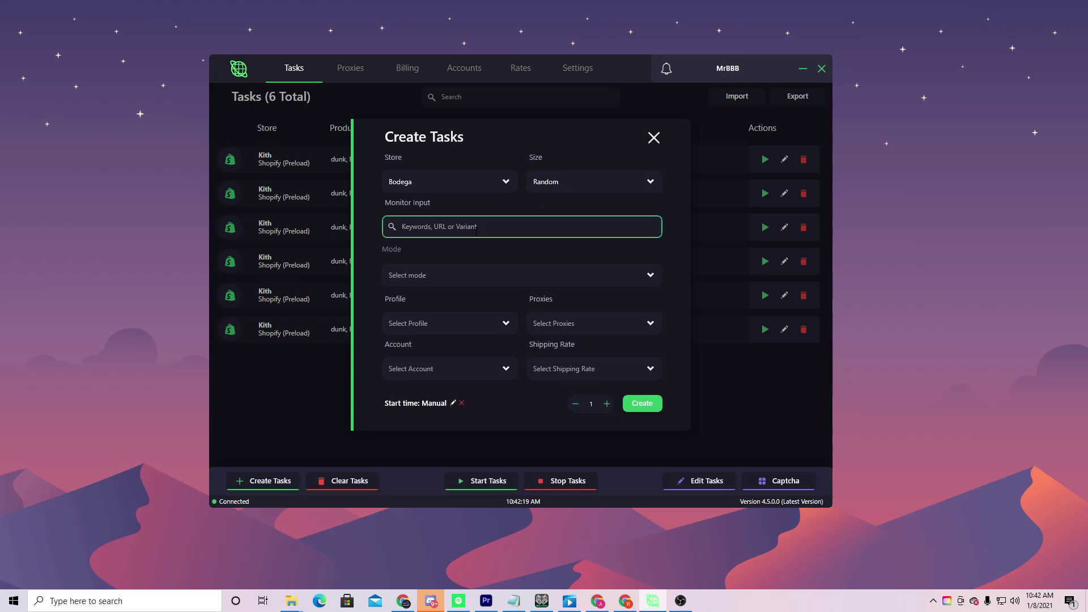
{"action": "left_click", "coordinate": [476, 229]}
{"action": "type", "text": "dunk,high"}
{"action": "left_click", "coordinate": [452, 275]}
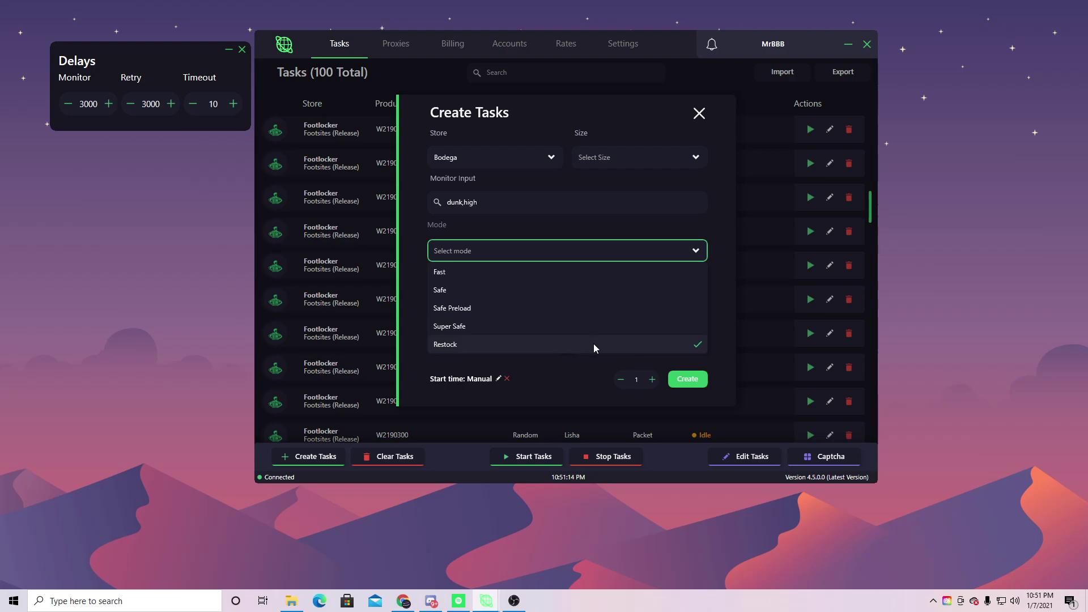
{"action": "left_click", "coordinate": [449, 348]}
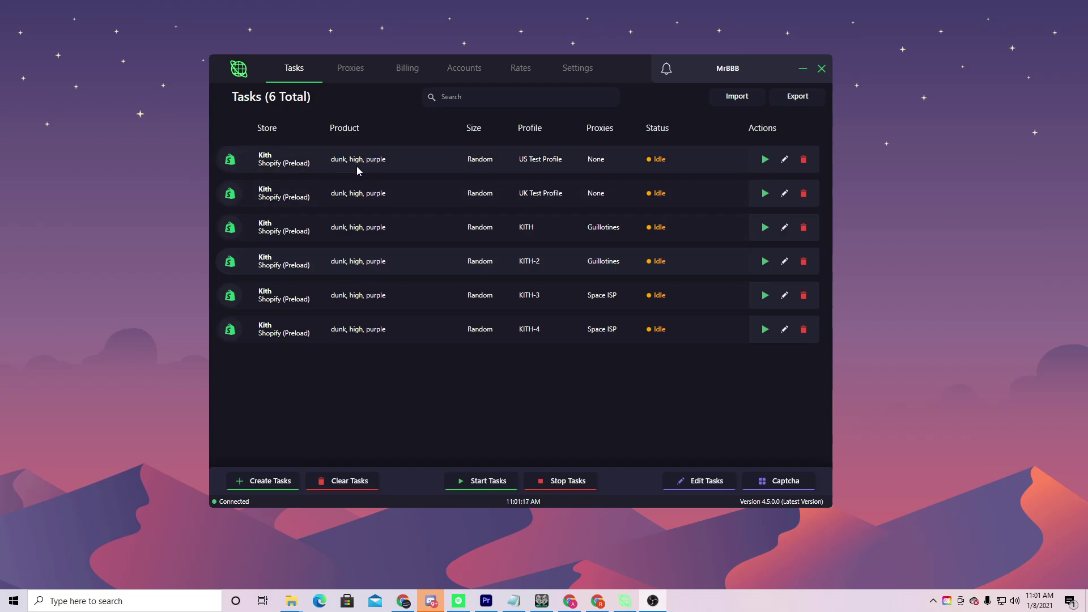
- Open the delays in a separate window beside the task list and start the first two Kith tasks
{"action": "left_click", "coordinate": [576, 72]}
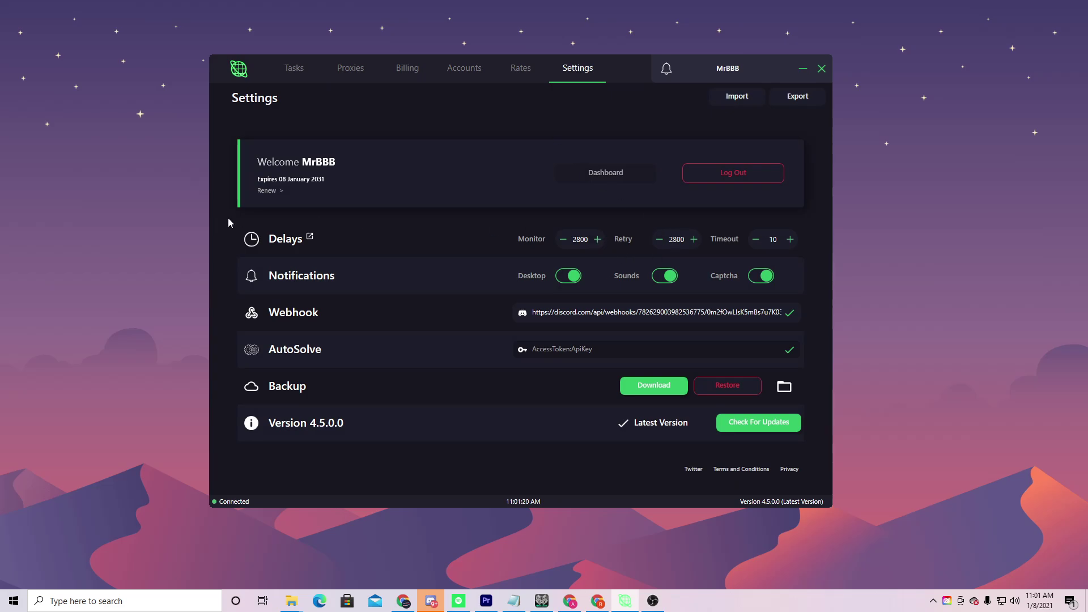
{"action": "left_click", "coordinate": [309, 236]}
{"action": "left_click_drag", "start_coordinate": [216, 141], "coordinate": [167, 89]}
{"action": "left_click", "coordinate": [294, 68]}
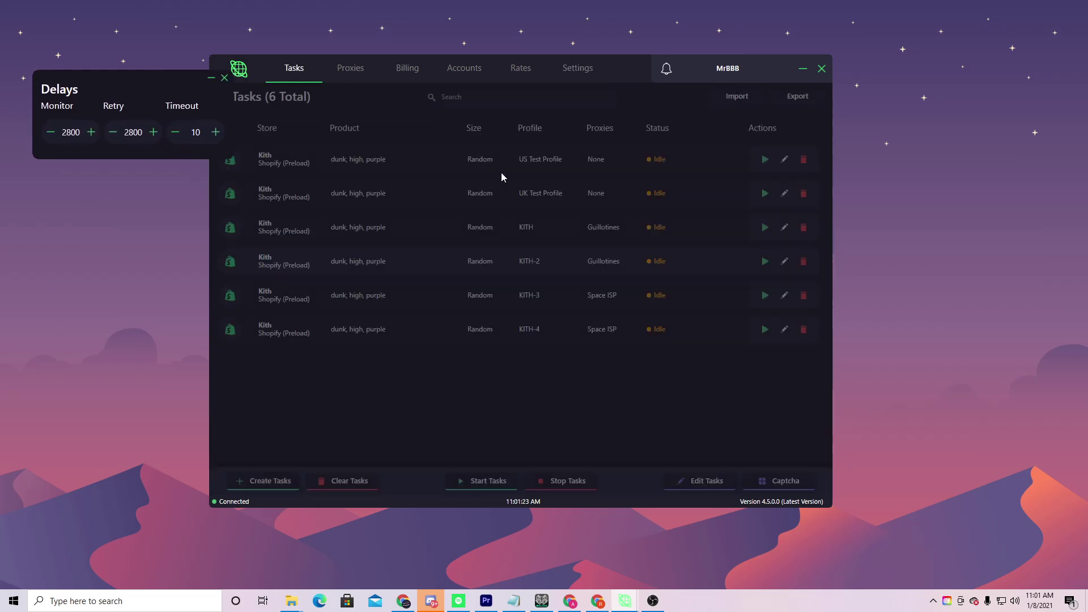
{"action": "left_click", "coordinate": [765, 160]}
{"action": "left_click", "coordinate": [765, 194]}
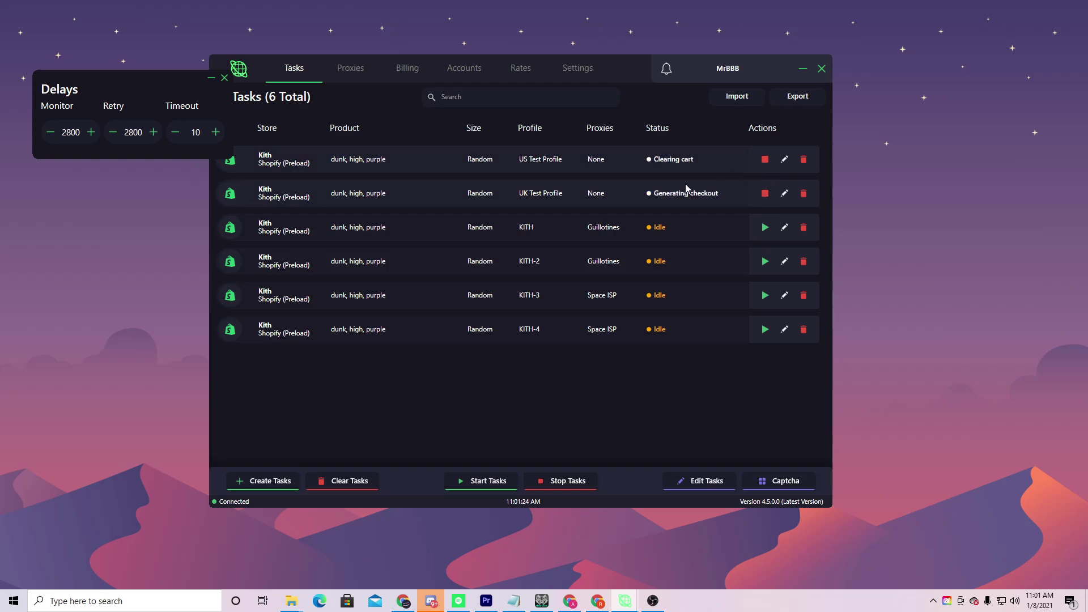
- Set both the monitor and retry delays to 10000
{"action": "double_click", "coordinate": [81, 133]}
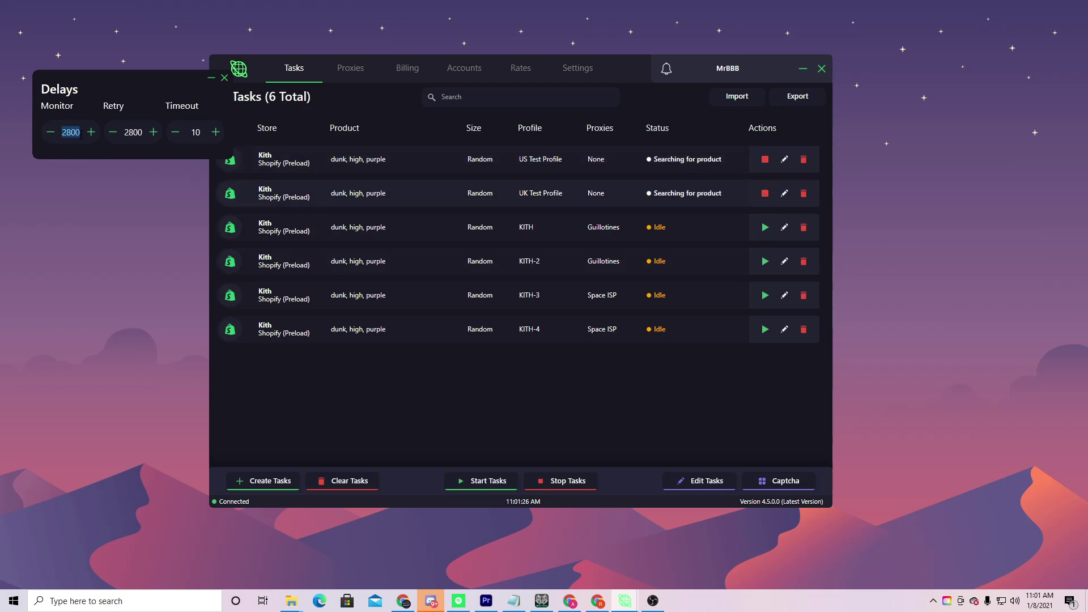
{"action": "type", "text": "10000"}
{"action": "double_click", "coordinate": [125, 132]}
{"action": "type", "text": "10000"}
- Lower the retry and monitor delays to 8000 each
{"action": "double_click", "coordinate": [139, 132]}
{"action": "type", "text": "8000"}
{"action": "key", "text": "shift+Tab"}
{"action": "type", "text": "8000"}
- Reduce the monitor and retry delays to 5000 each
{"action": "double_click", "coordinate": [79, 137]}
{"action": "type", "text": "5000"}
{"action": "double_click", "coordinate": [136, 132]}
{"action": "type", "text": "5000"}
- Set the monitor delay to 2800 and the retry delay to 29800
{"action": "double_click", "coordinate": [71, 132]}
{"action": "type", "text": "2800"}
{"action": "double_click", "coordinate": [129, 132]}
{"action": "type", "text": "29800"}
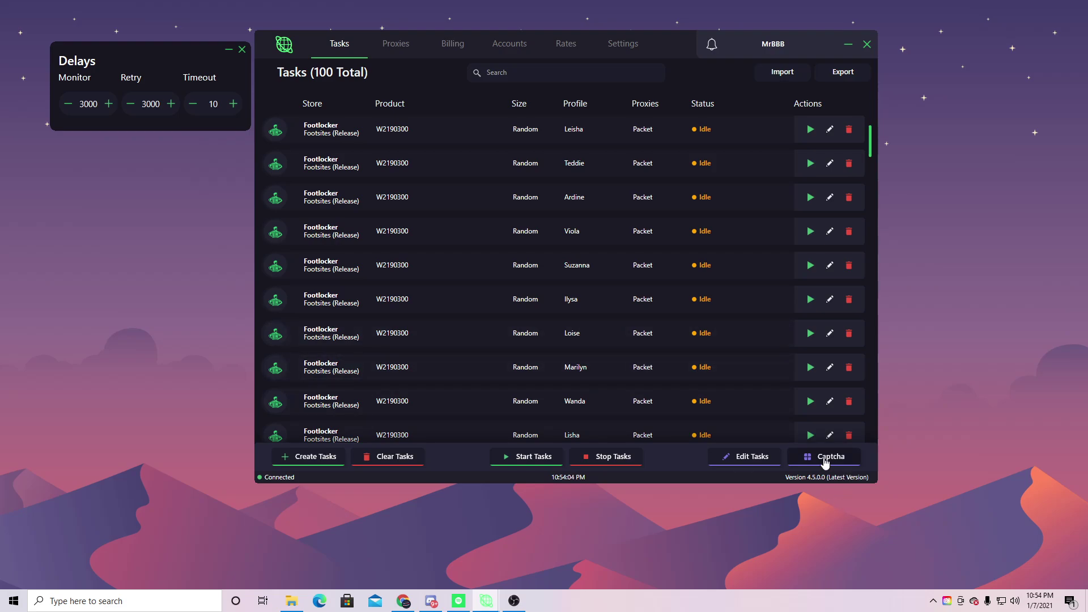
- Open the captcha solver windows, add one more solver and arrange all three side by side
{"action": "left_click", "coordinate": [825, 462]}
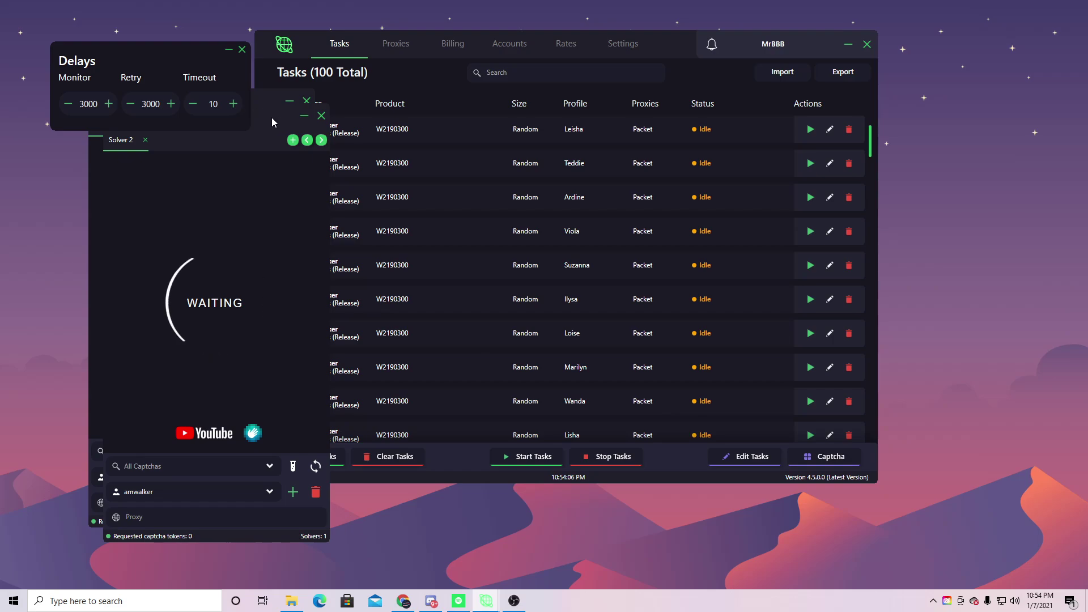
{"action": "left_click_drag", "start_coordinate": [271, 117], "coordinate": [634, 91]}
{"action": "left_click_drag", "start_coordinate": [271, 101], "coordinate": [424, 78]}
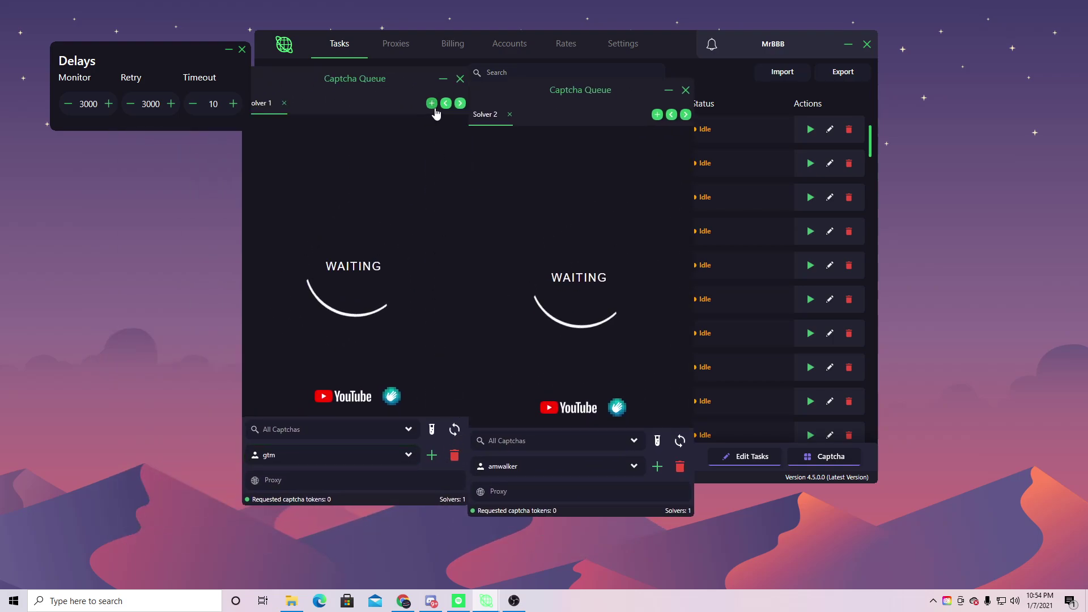
{"action": "left_click", "coordinate": [431, 103]}
{"action": "left_click_drag", "start_coordinate": [315, 107], "coordinate": [873, 148]}
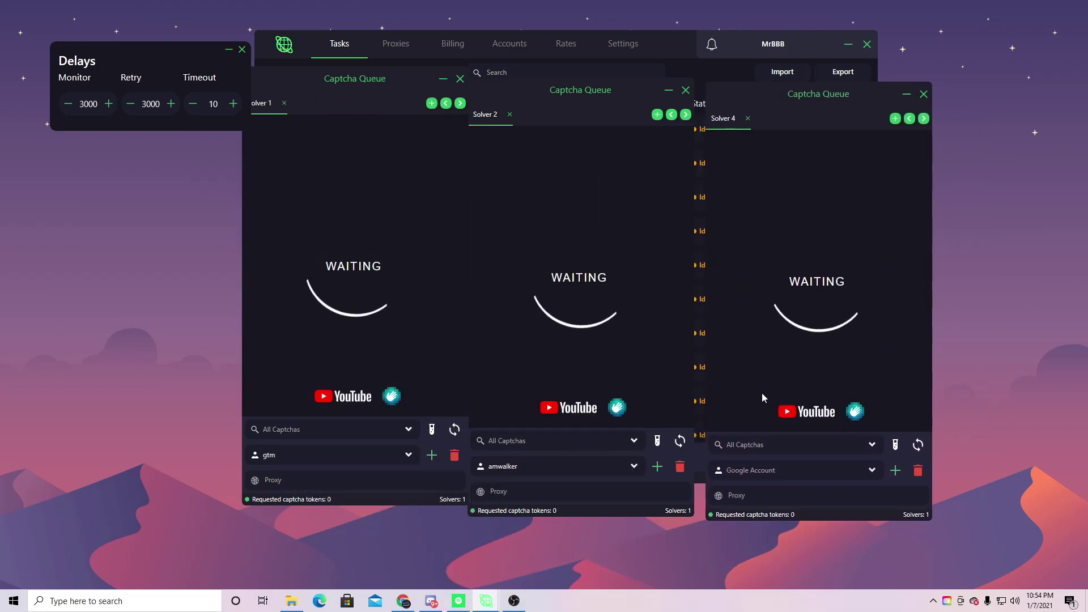
- Examine the form for adding a Google account to Solver 4 and its list of saved Google accounts
{"action": "left_click", "coordinate": [898, 476]}
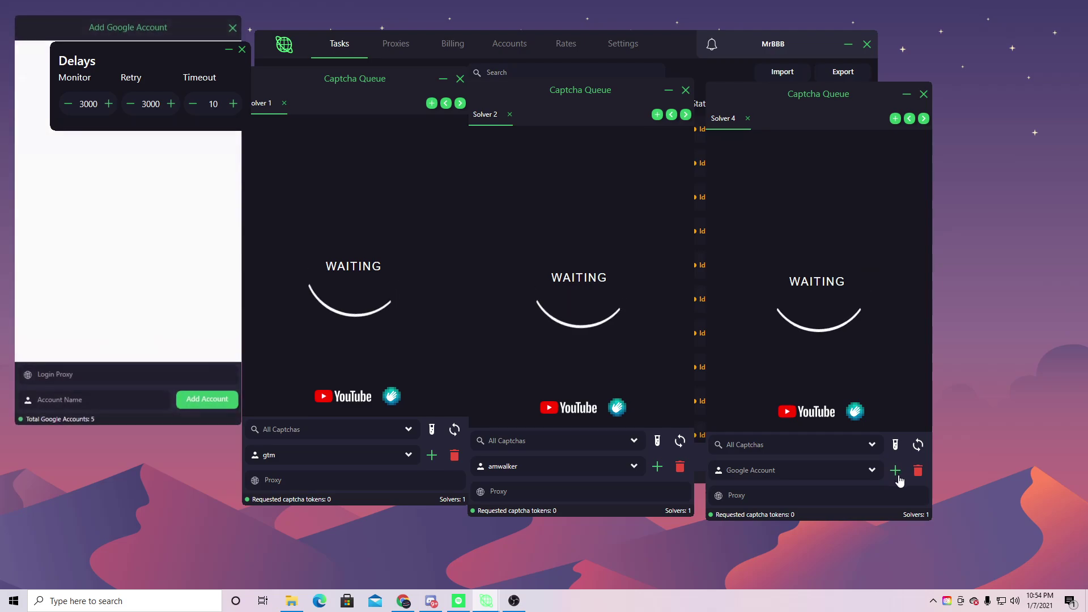
{"action": "left_click_drag", "start_coordinate": [156, 34], "coordinate": [478, 121]}
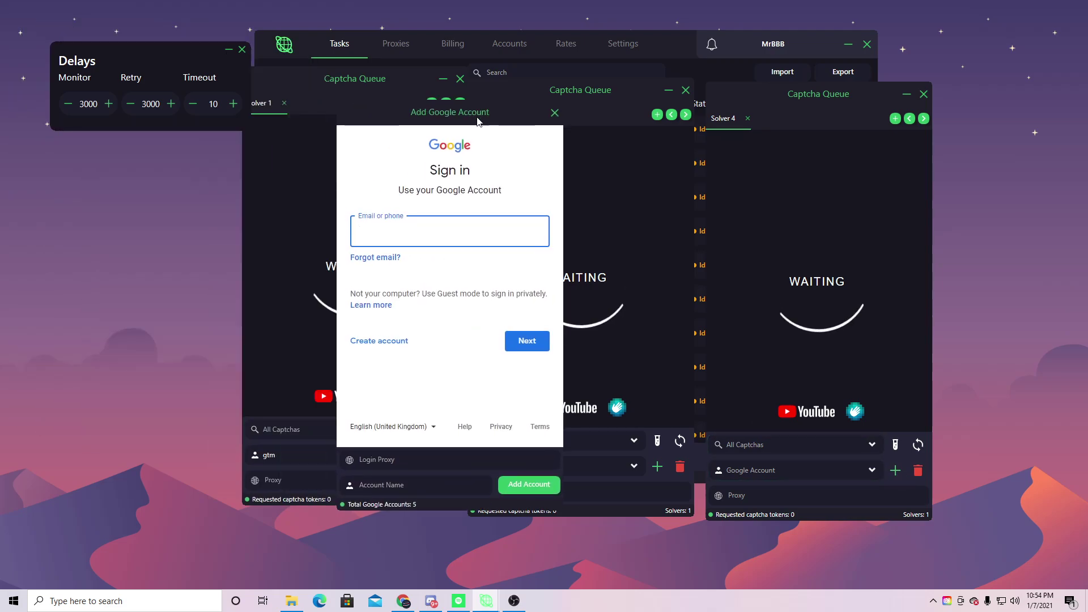
{"action": "left_click", "coordinate": [554, 113]}
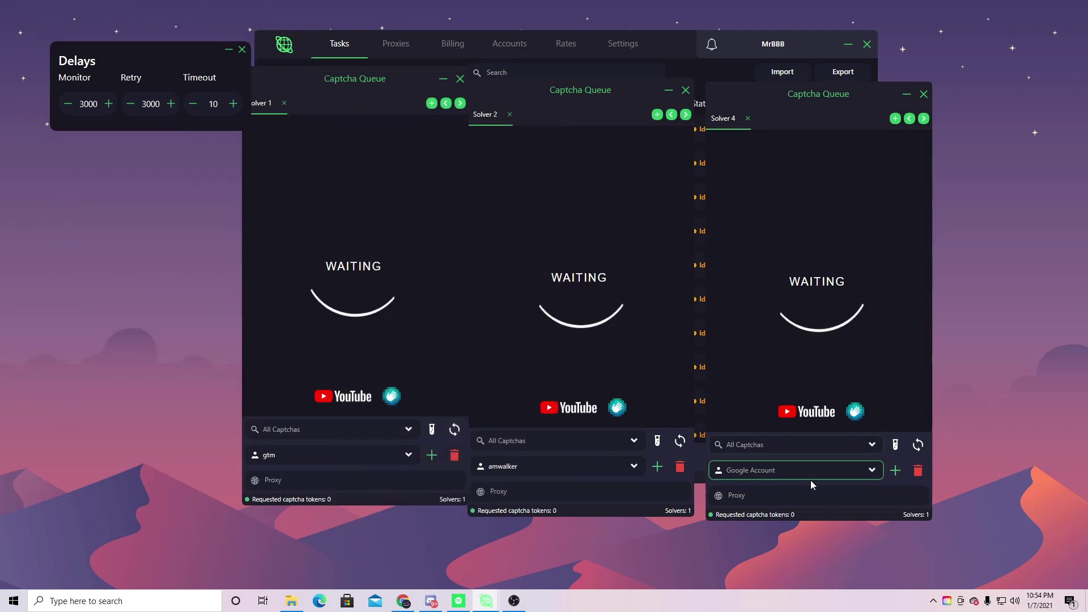
{"action": "left_click", "coordinate": [808, 474]}
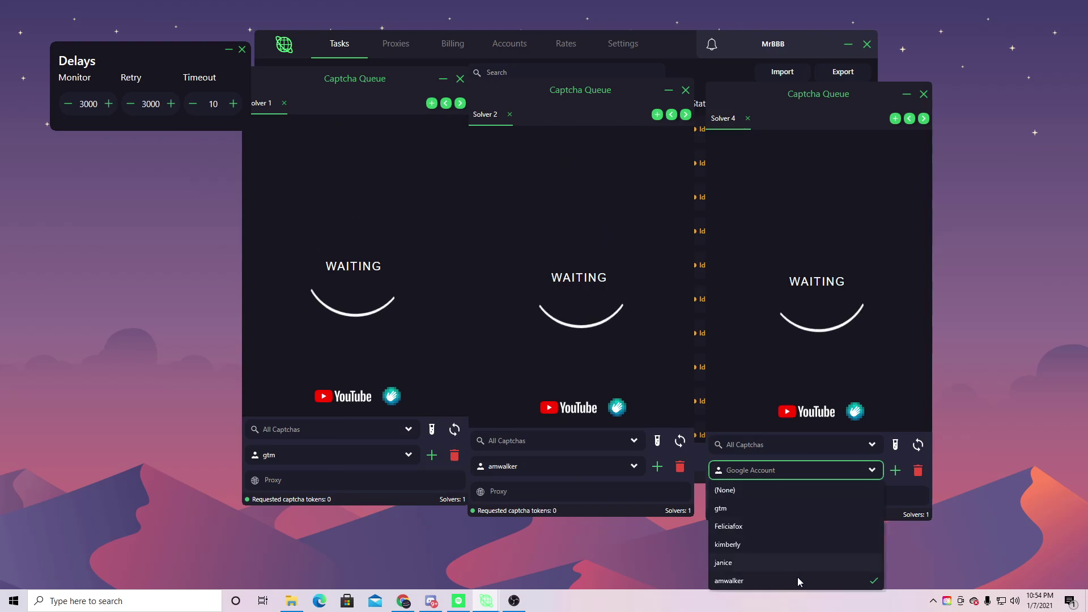
{"action": "left_click", "coordinate": [786, 483]}
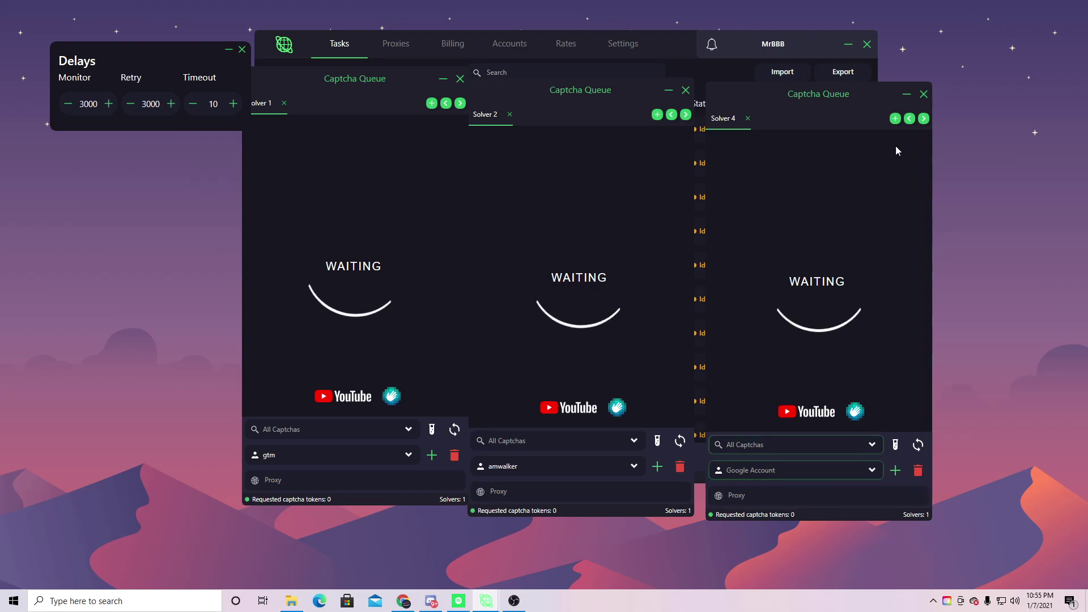
- Close all three captcha solver windows
{"action": "left_click", "coordinate": [923, 94]}
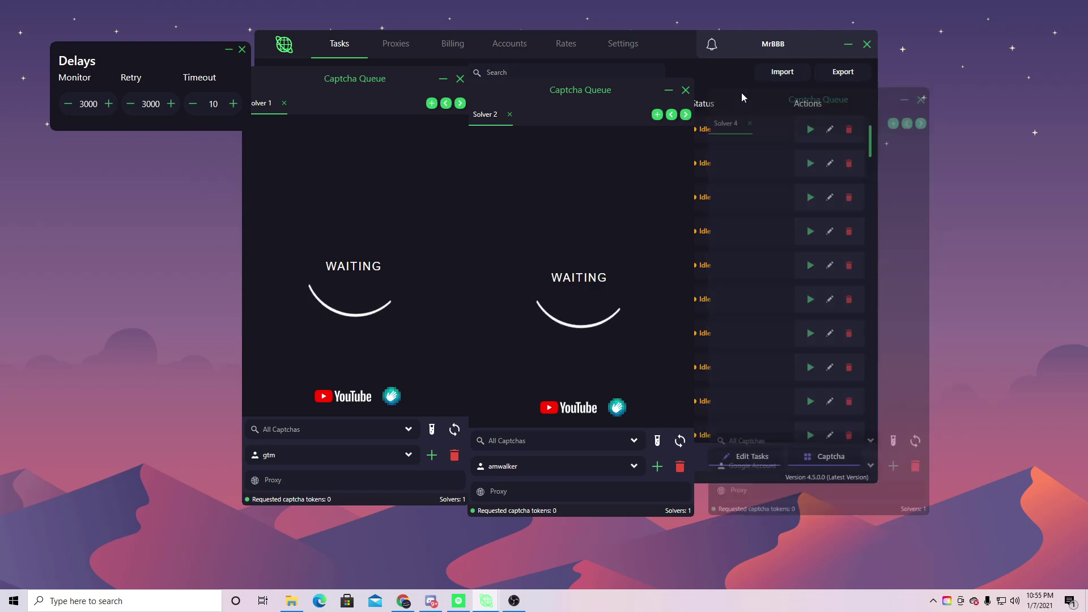
{"action": "left_click", "coordinate": [685, 90]}
{"action": "left_click", "coordinate": [460, 78]}
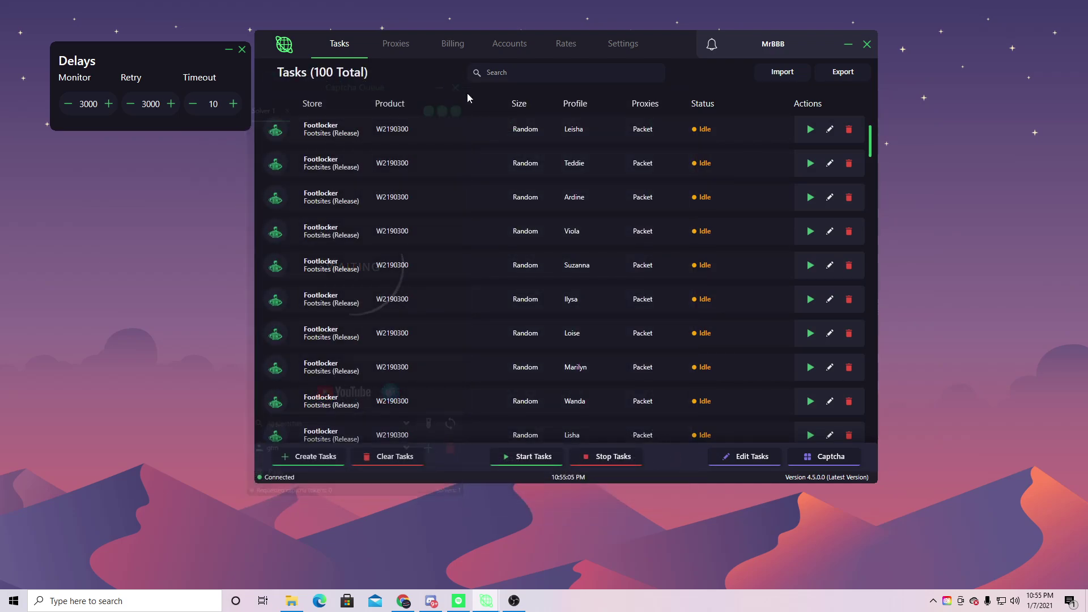
{"action": "scroll", "coordinate": [453, 381], "scroll_direction": "down", "scroll_amount": 5}
{"action": "scroll", "coordinate": [520, 242], "scroll_direction": "down", "scroll_amount": 3}
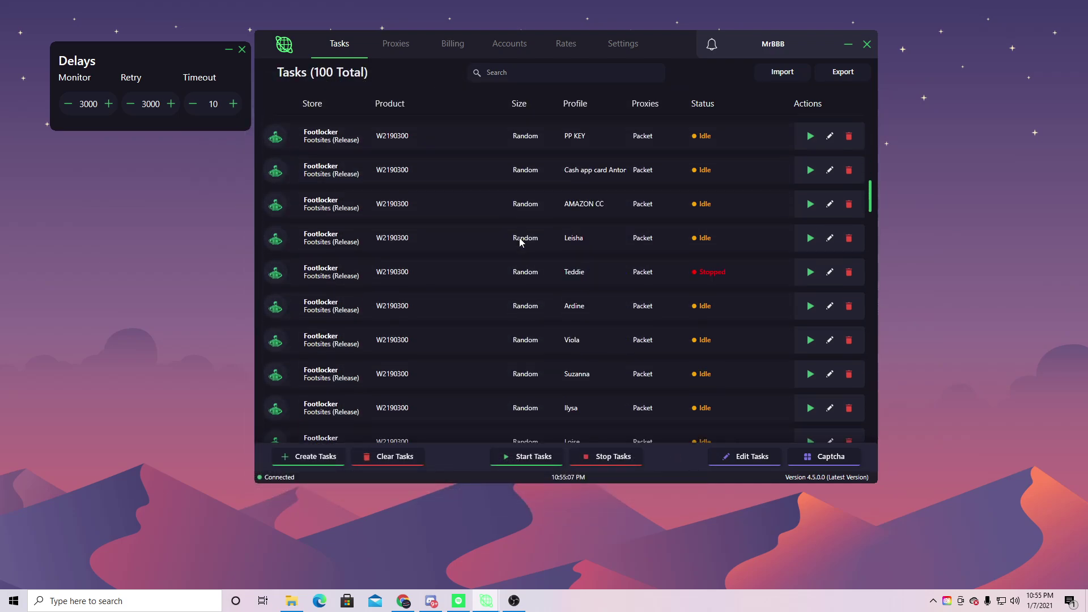
{"action": "scroll", "coordinate": [519, 243], "scroll_direction": "down", "scroll_amount": 5}
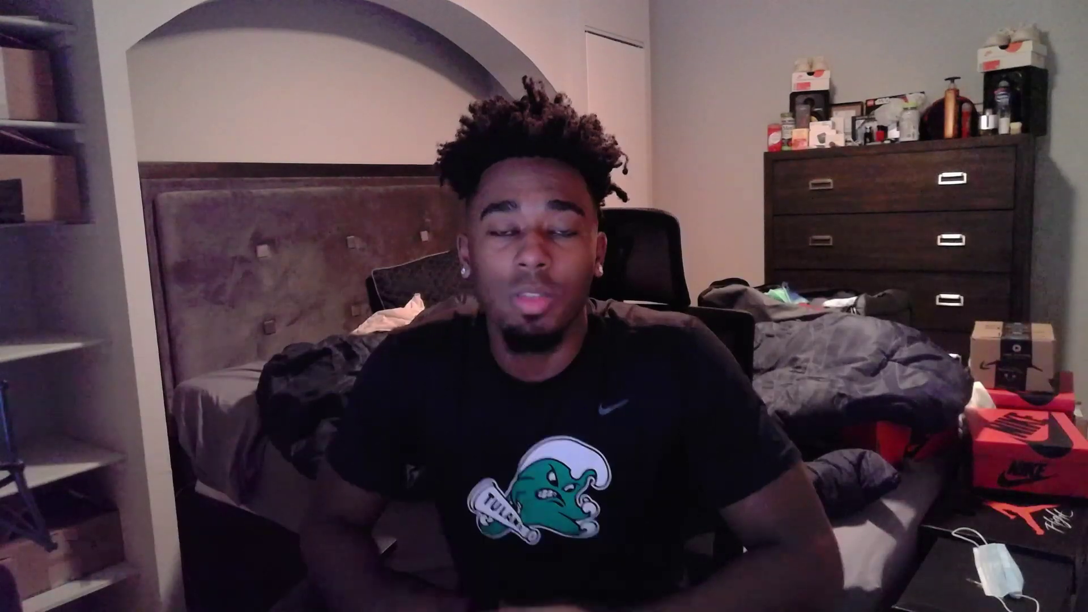